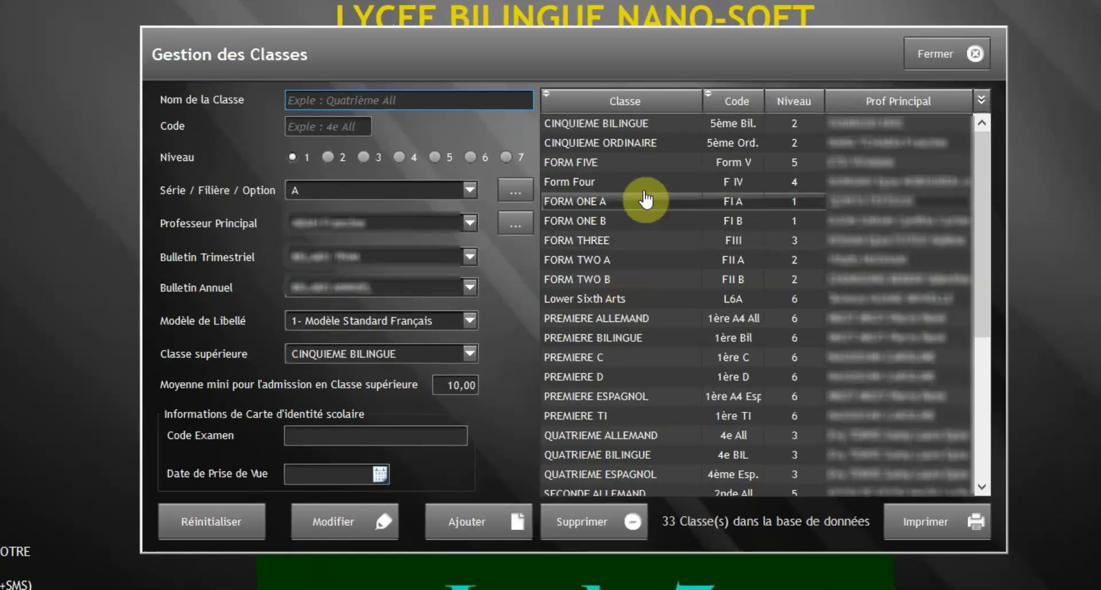
Check the higher class and minimum admission average of the CINQUIEME ORDINAIRE class, and save its record
click(646, 156)
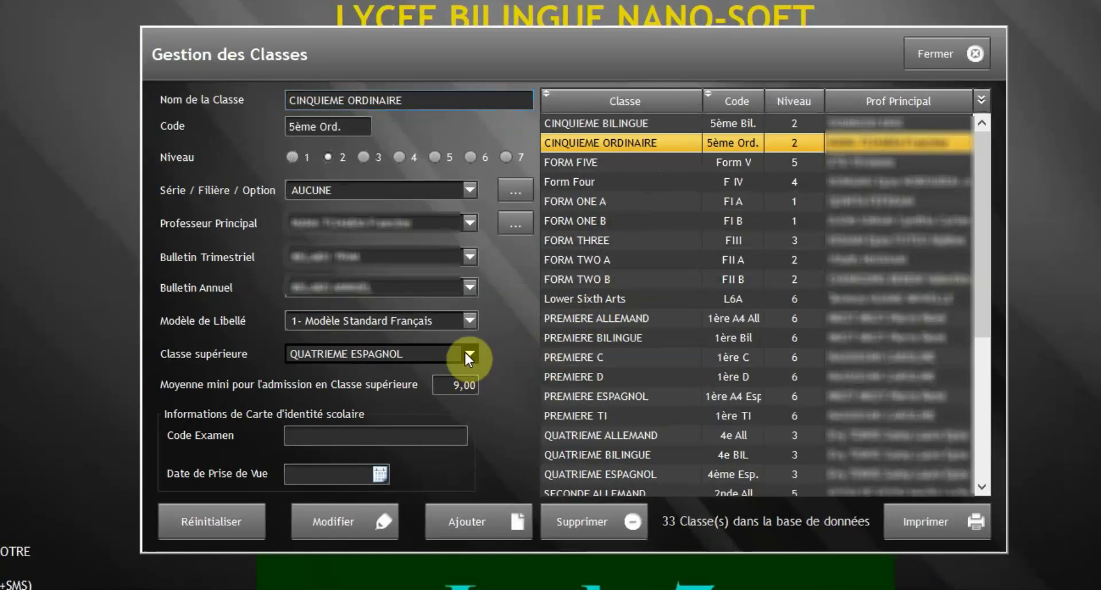
click(406, 352)
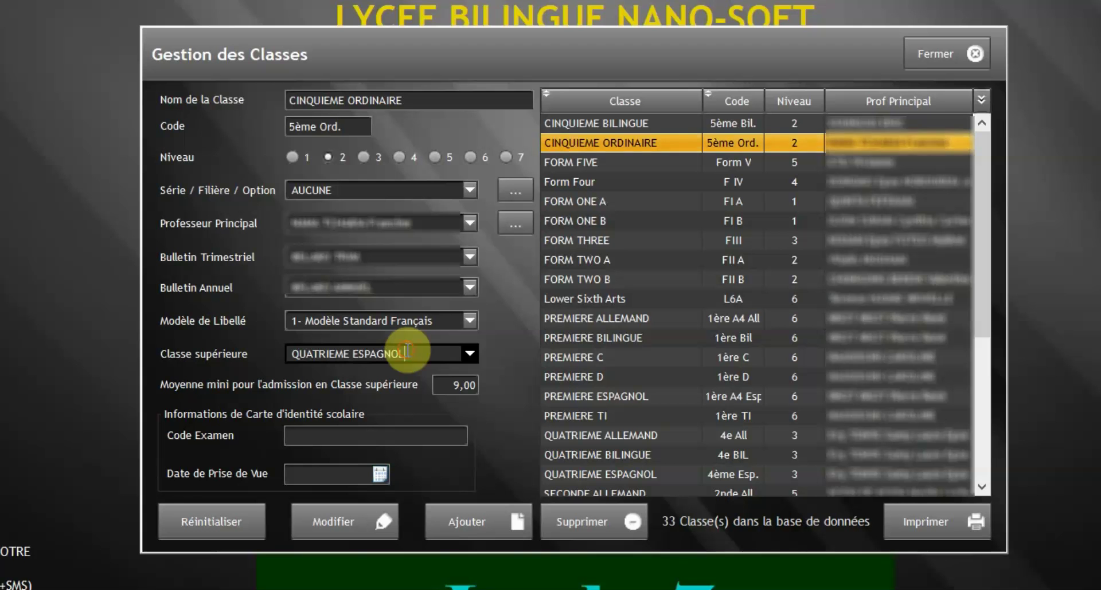
click(466, 385)
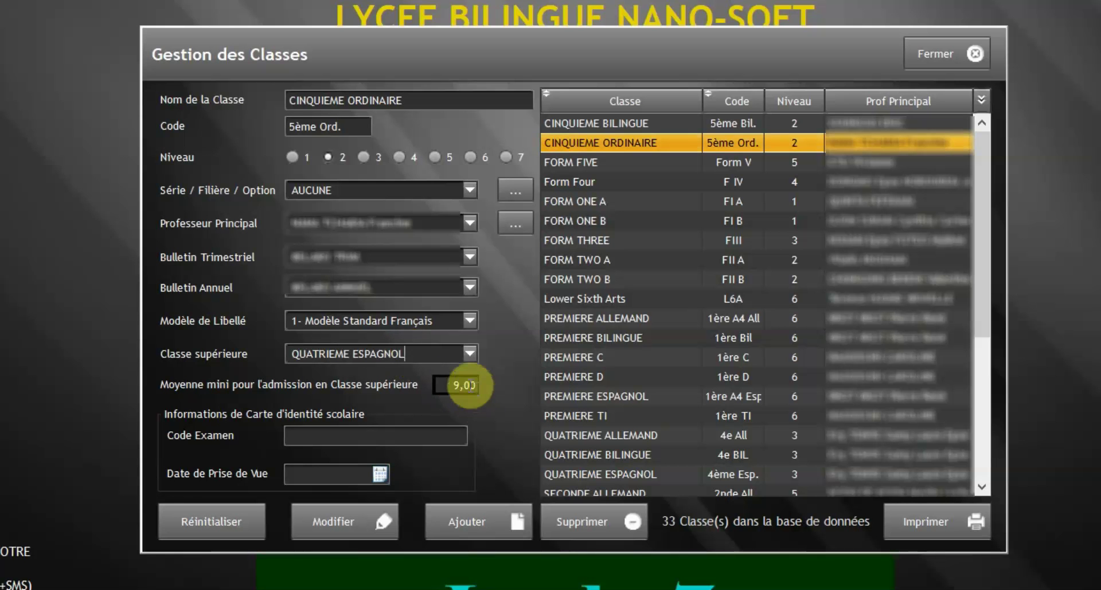
click(447, 354)
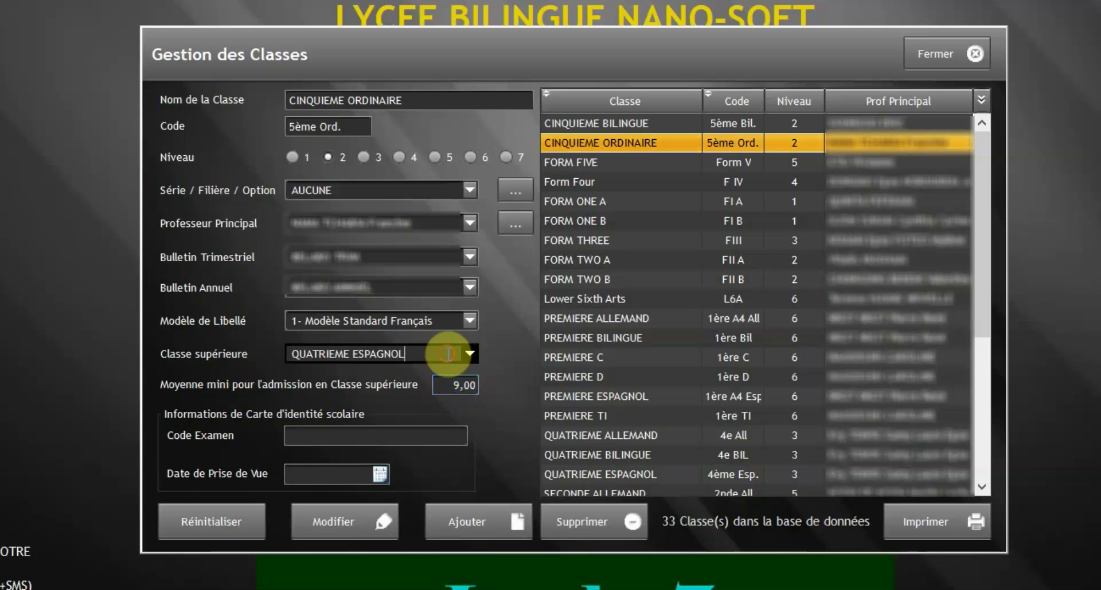
click(456, 385)
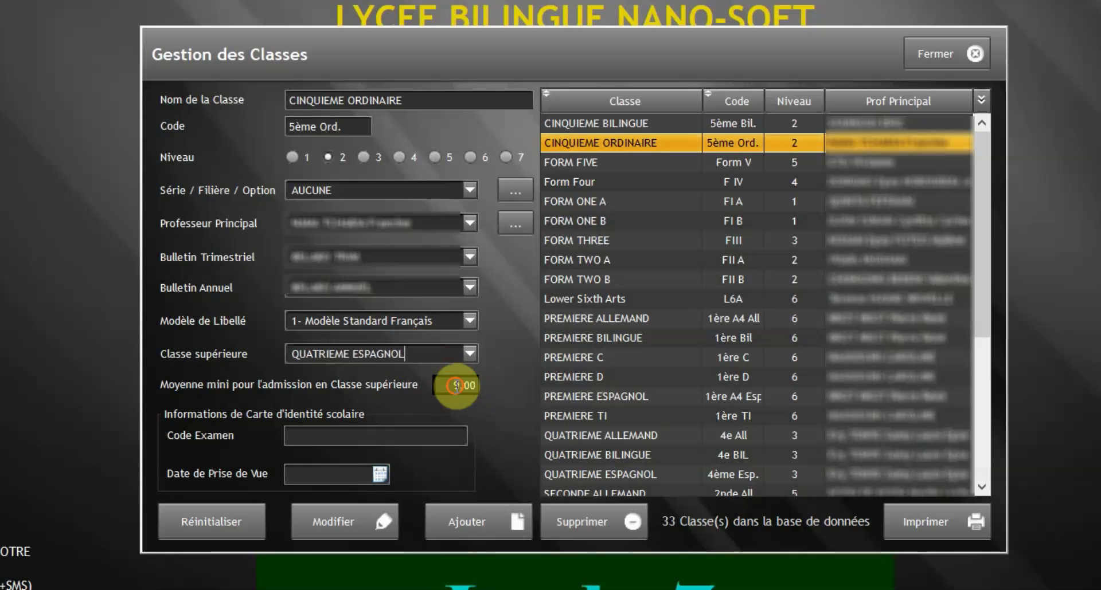
click(344, 524)
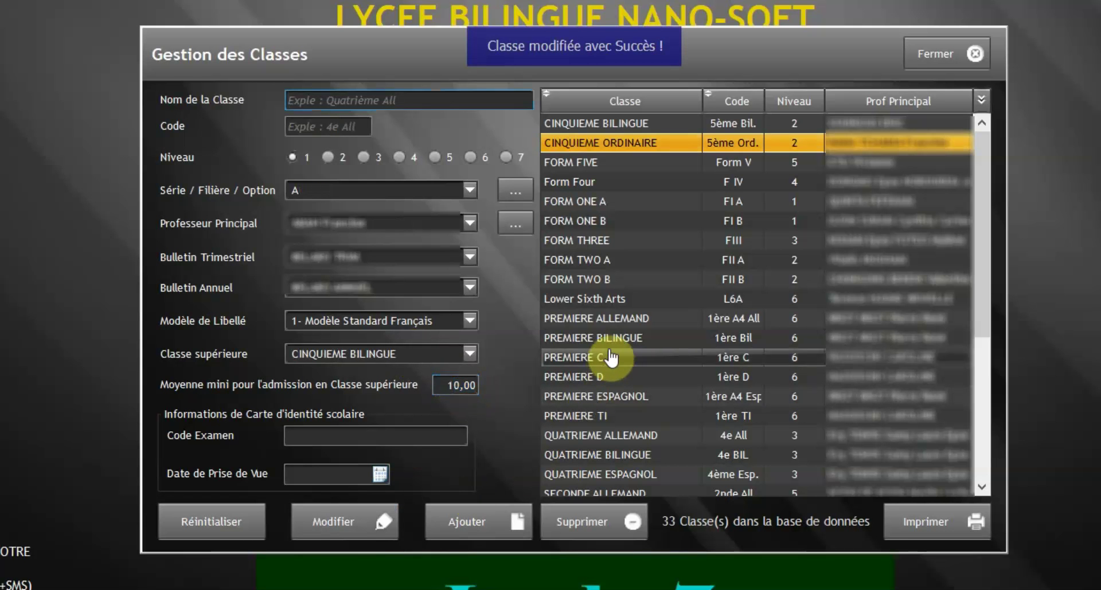
Examine the higher class assigned to PREMIERE ALLEMAND, PREMIERE C, PREMIERE D and TERMINALE BILINGUE
click(607, 321)
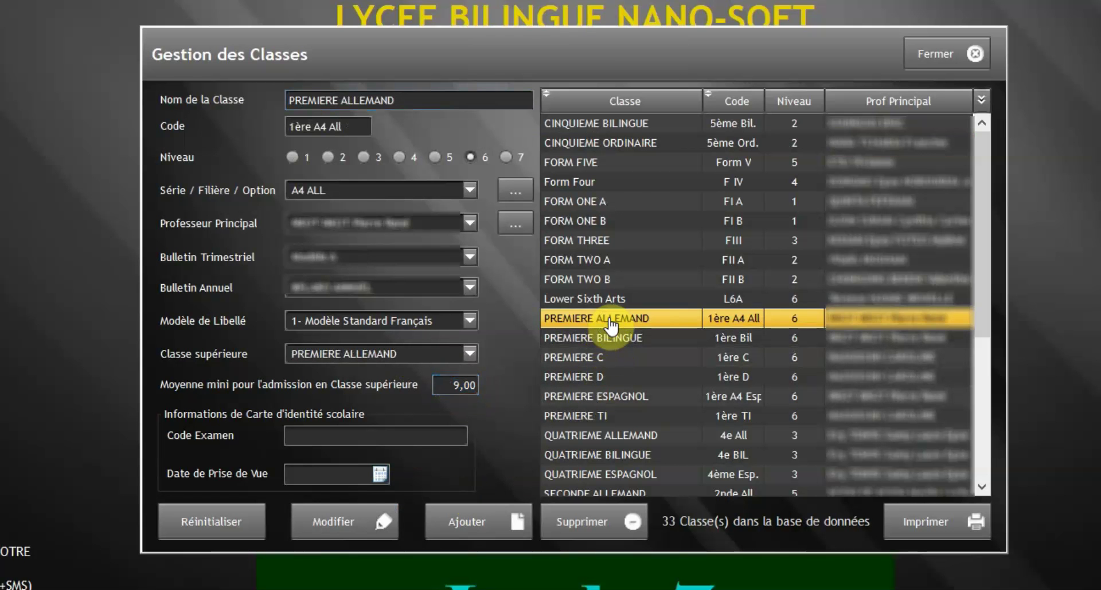
click(425, 352)
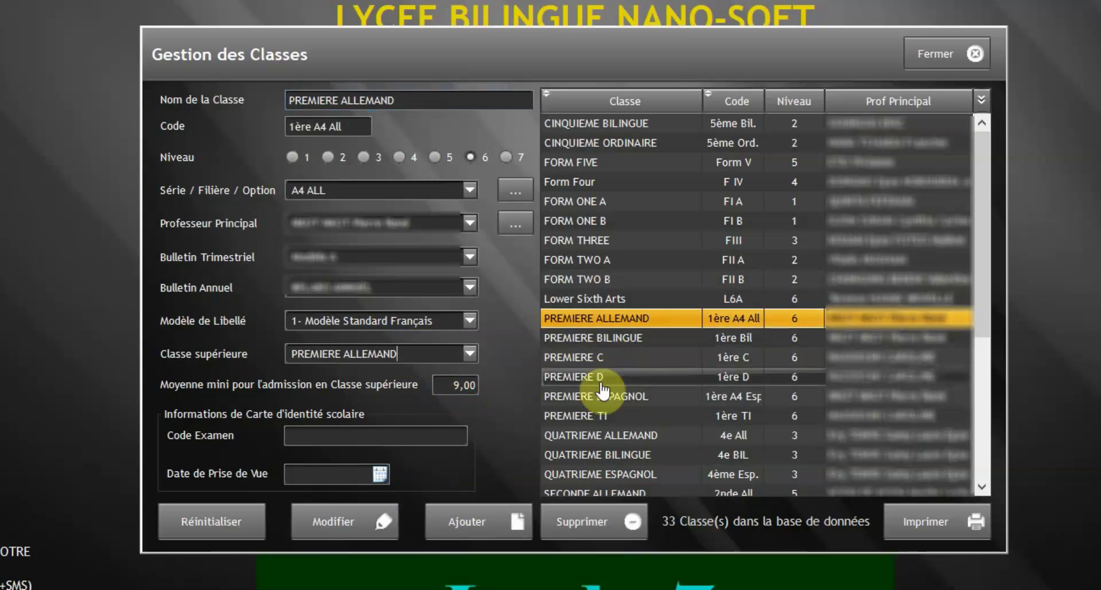
click(600, 358)
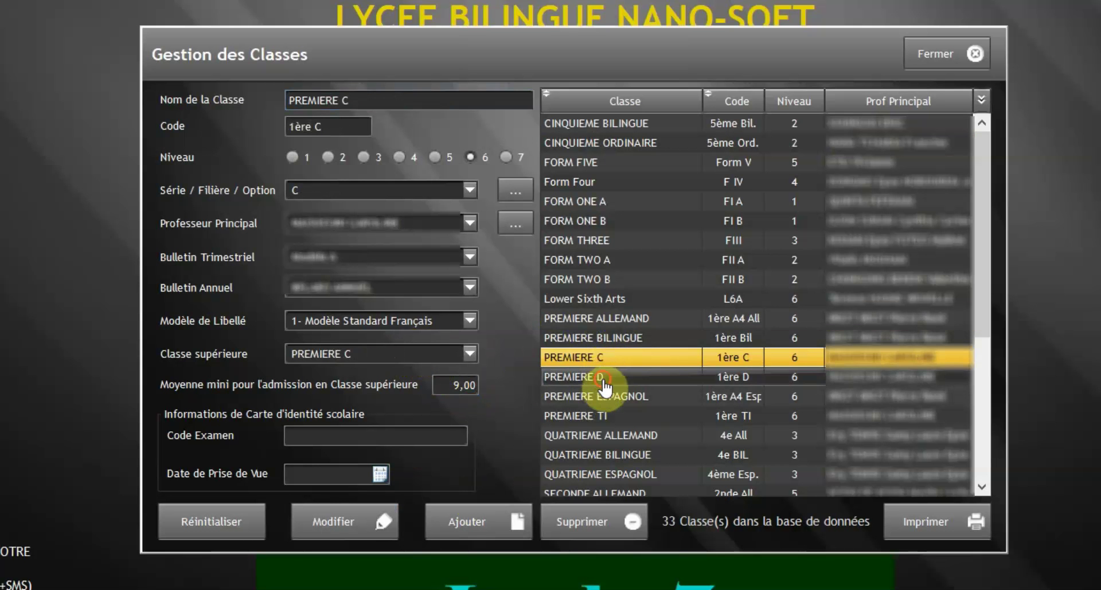
click(602, 377)
scroll(630, 435, down, 5)
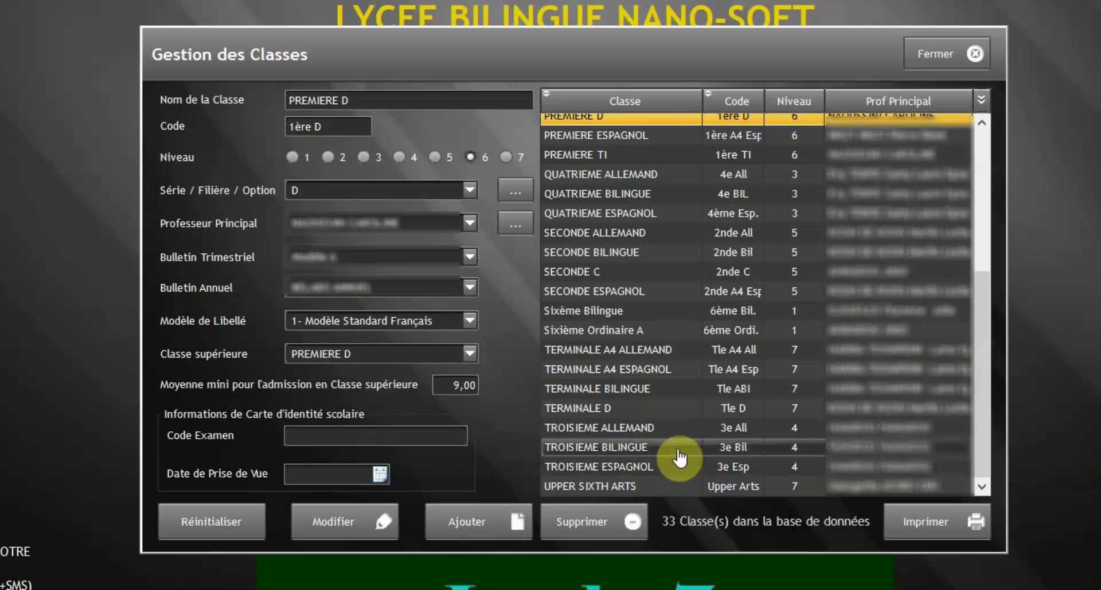
click(632, 390)
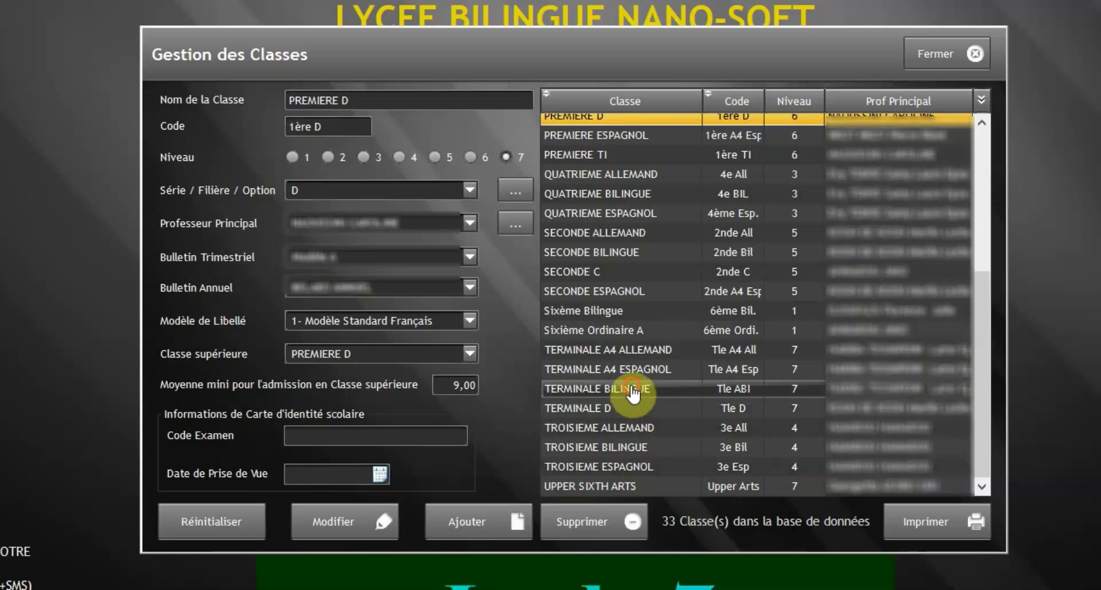
click(414, 352)
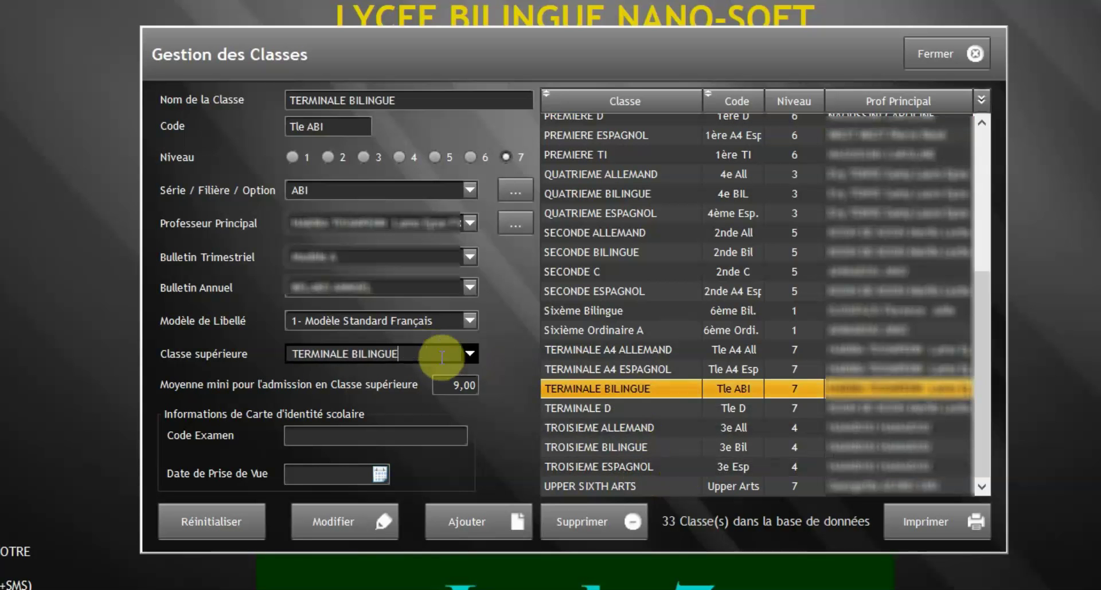
Return to the CINQUIEME ORDINAIRE record and examine its assigned higher class
scroll(614, 360, up, 5)
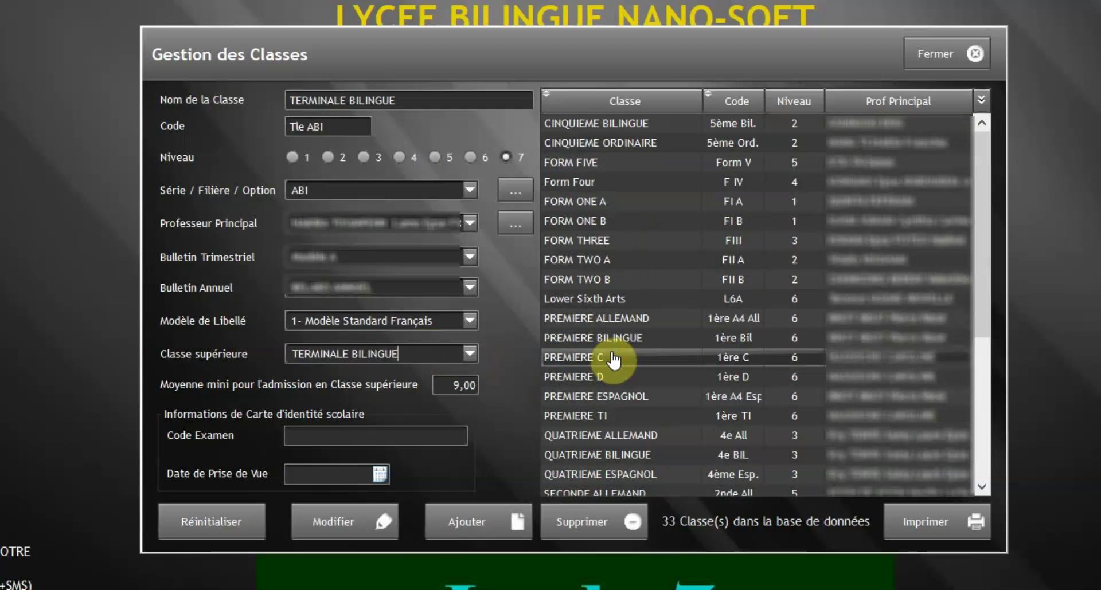
click(631, 151)
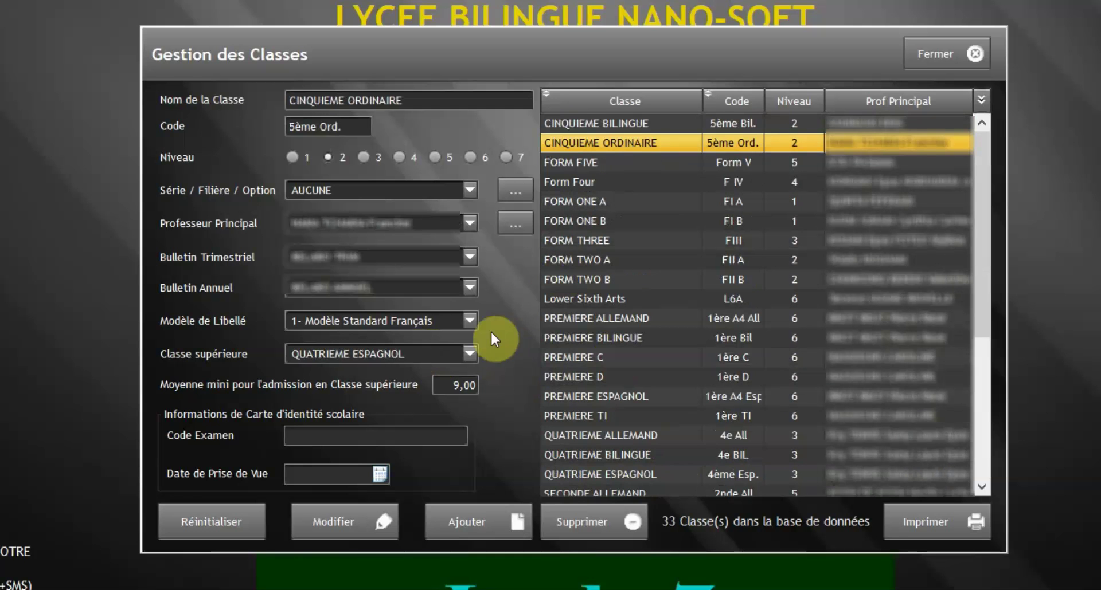
click(413, 352)
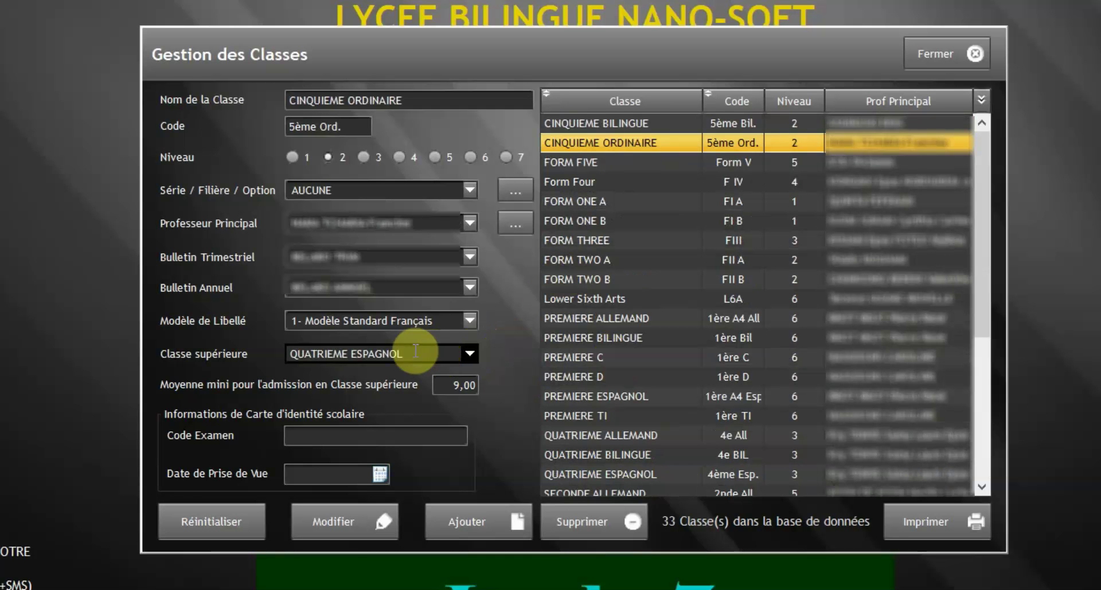
click(592, 149)
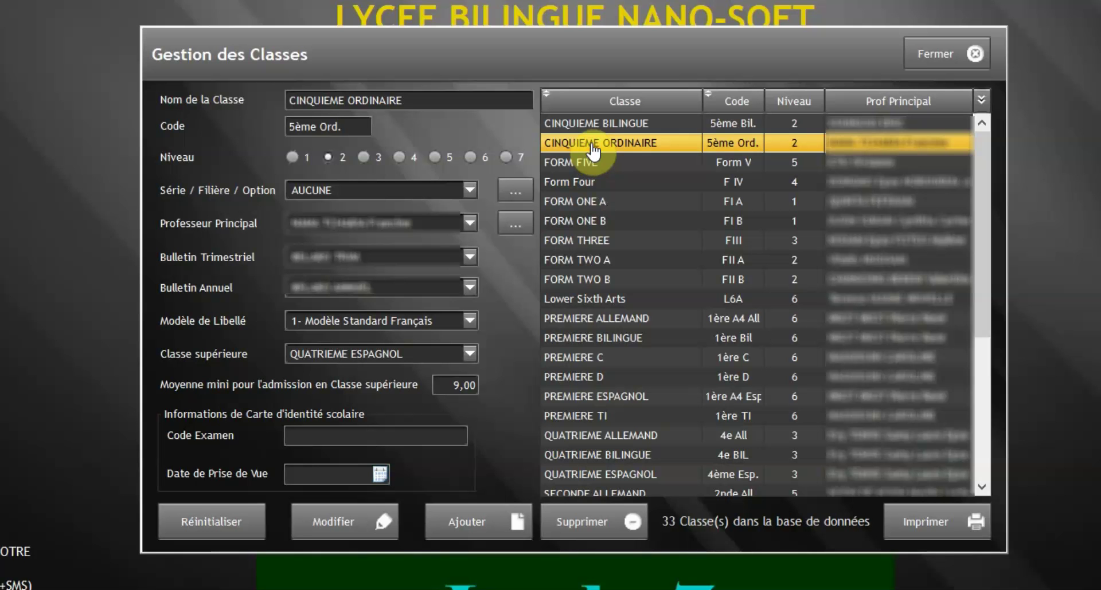
click(429, 350)
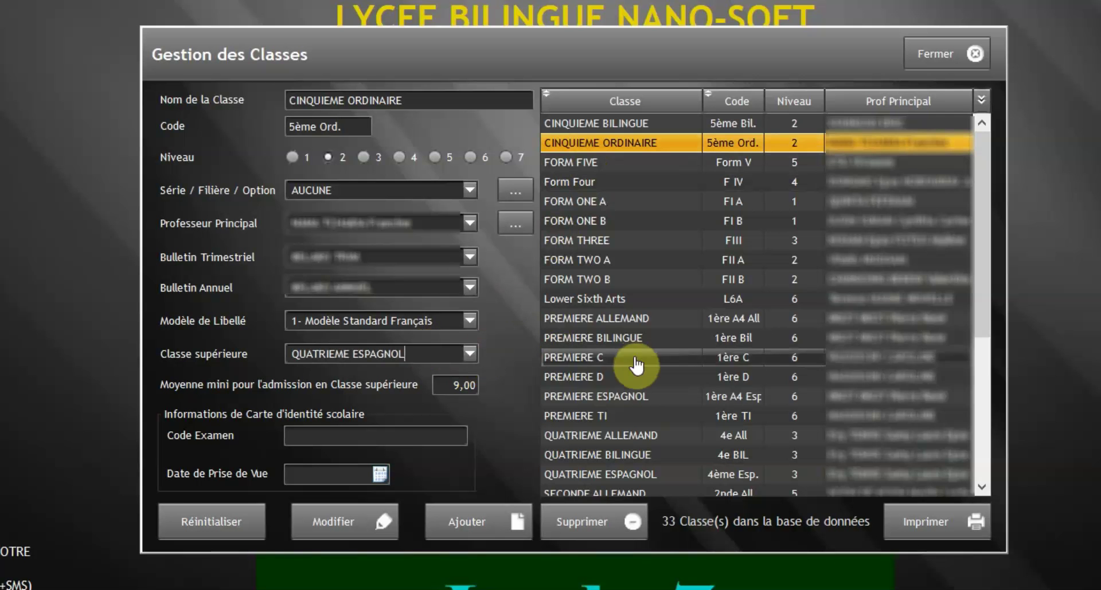
Open the SECONDE C class record and examine its single default higher class
scroll(638, 334, down, 4)
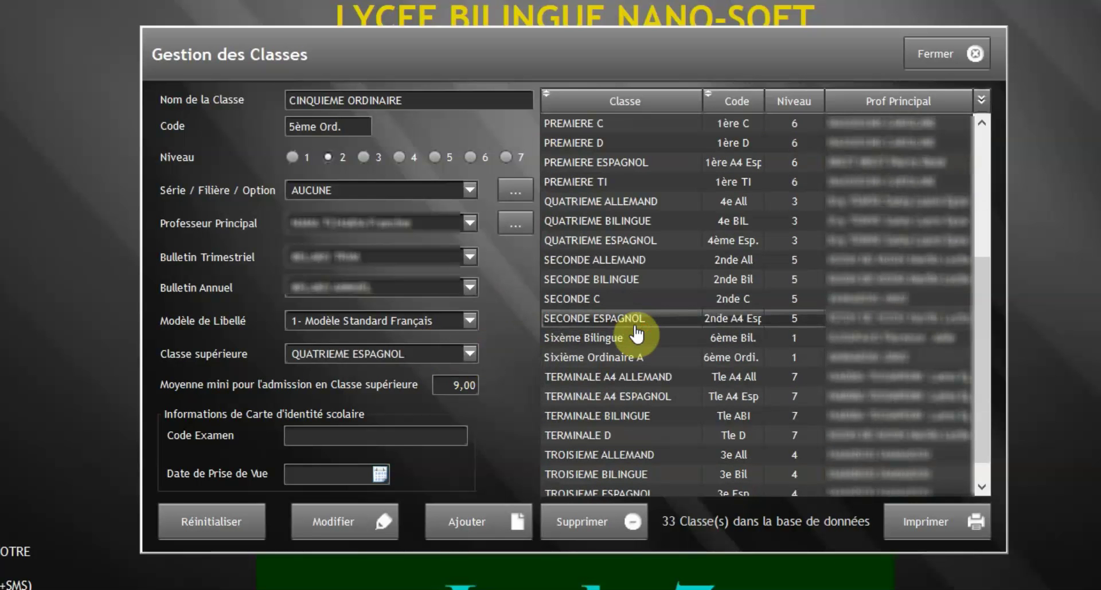
click(642, 300)
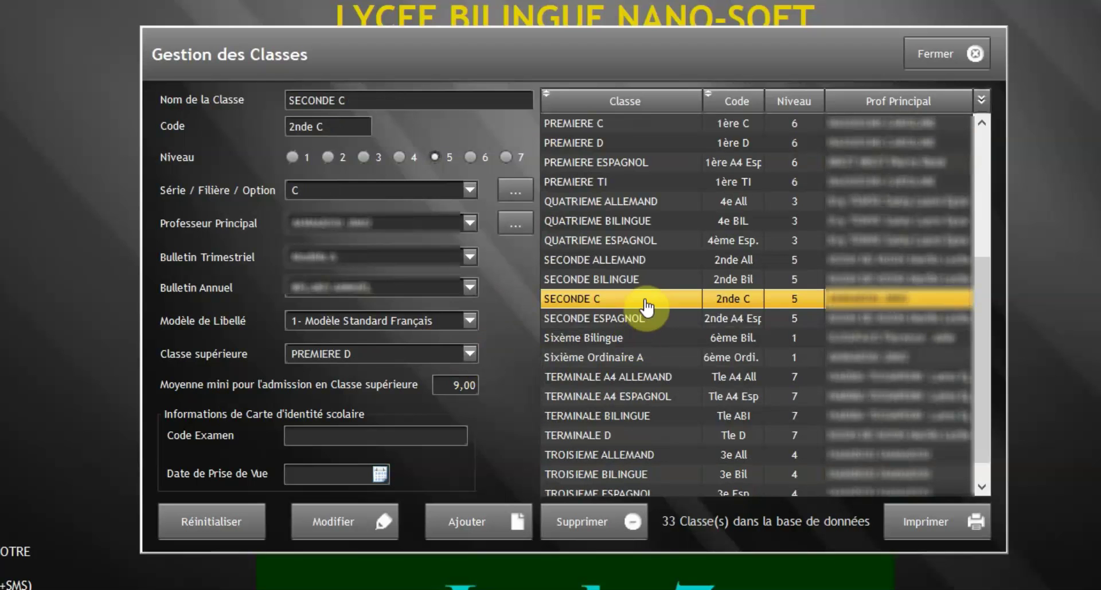
click(404, 357)
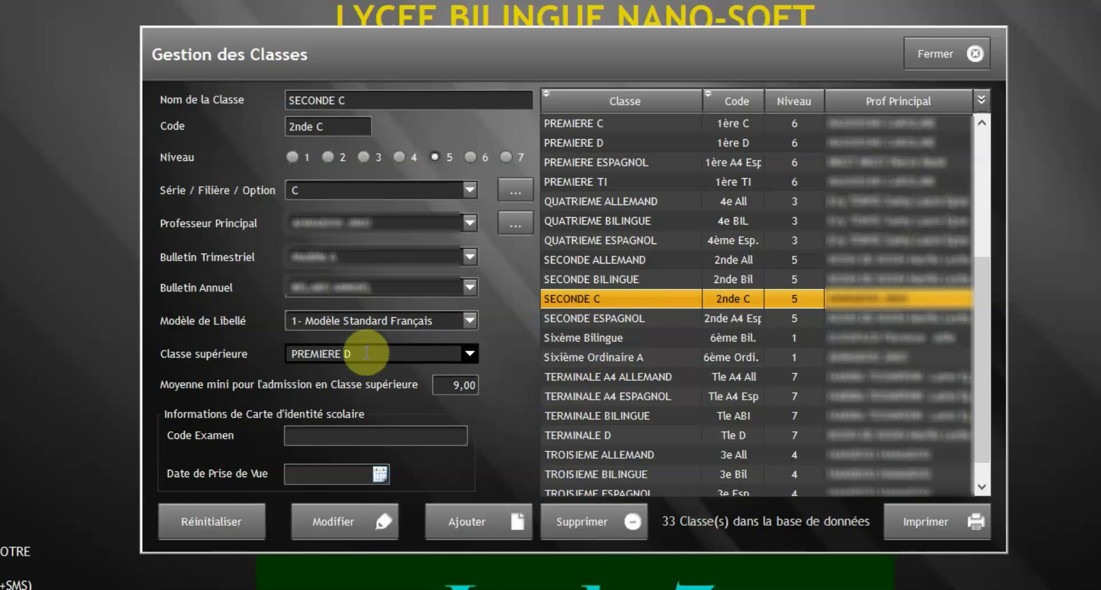
click(347, 525)
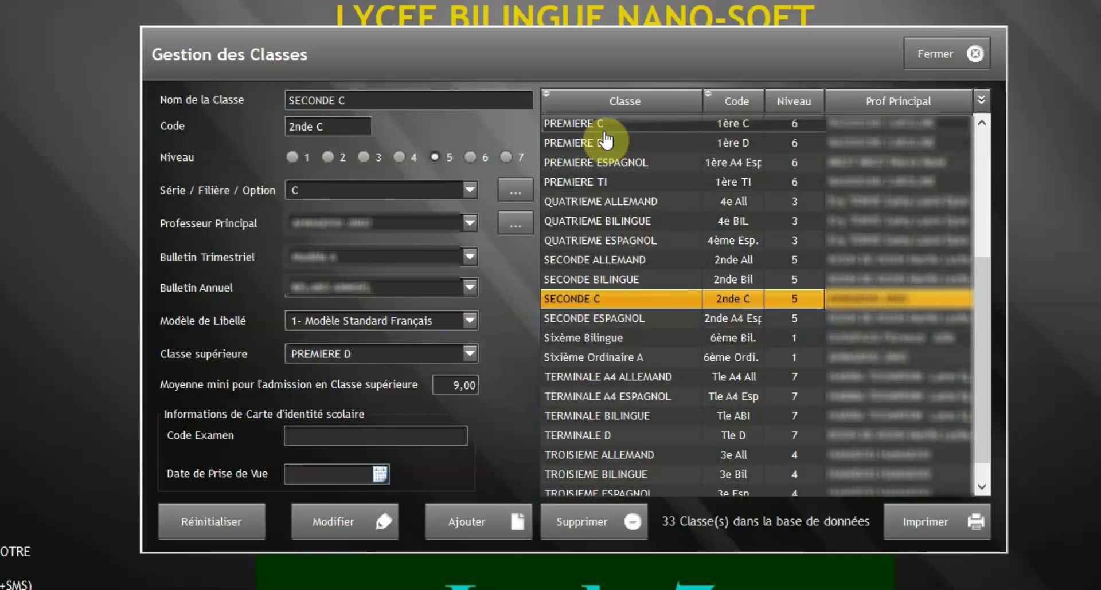
Close class management and open the multiple higher classes settings from the teachers' class council decisions
click(925, 64)
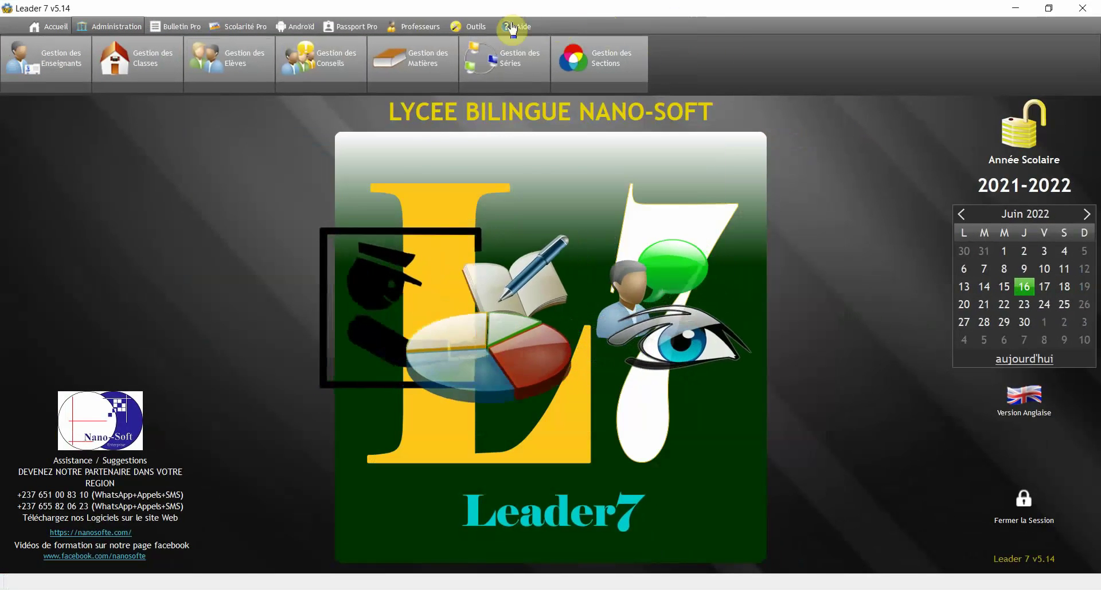
click(420, 30)
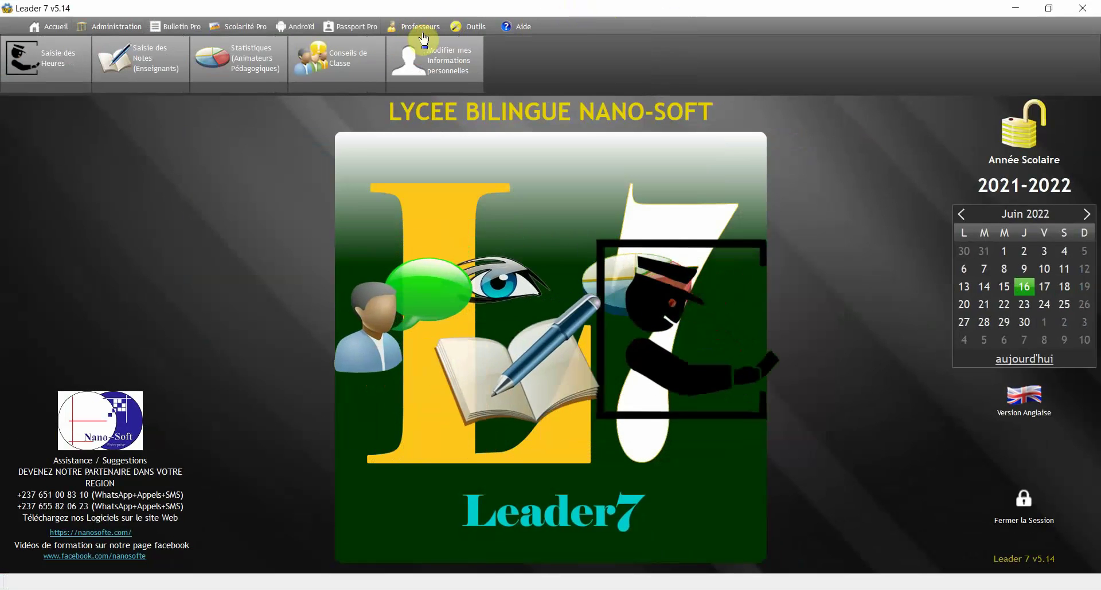
click(346, 62)
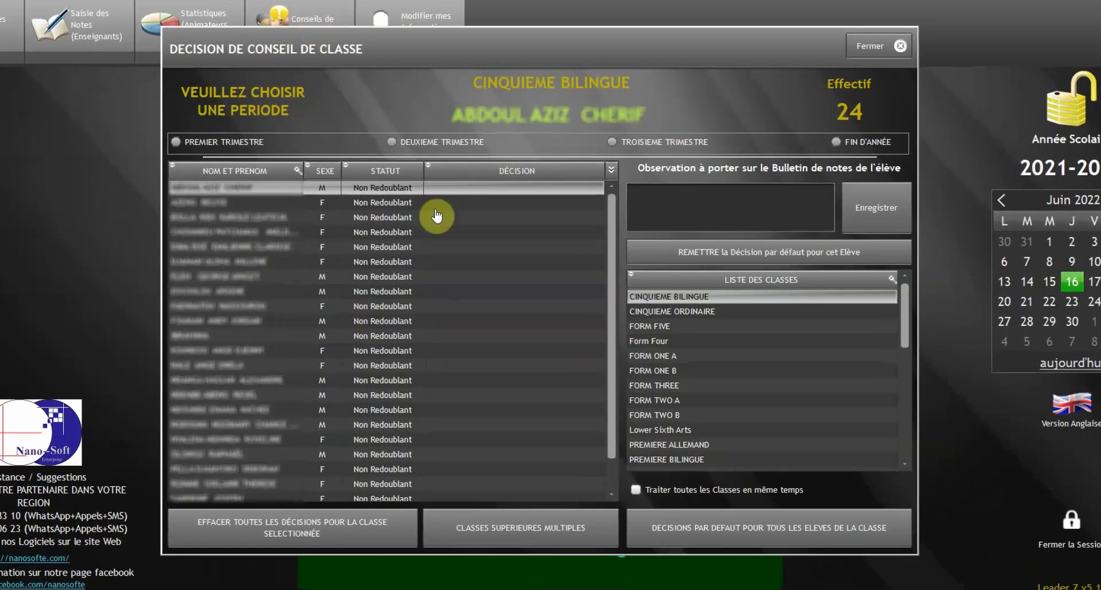
click(512, 539)
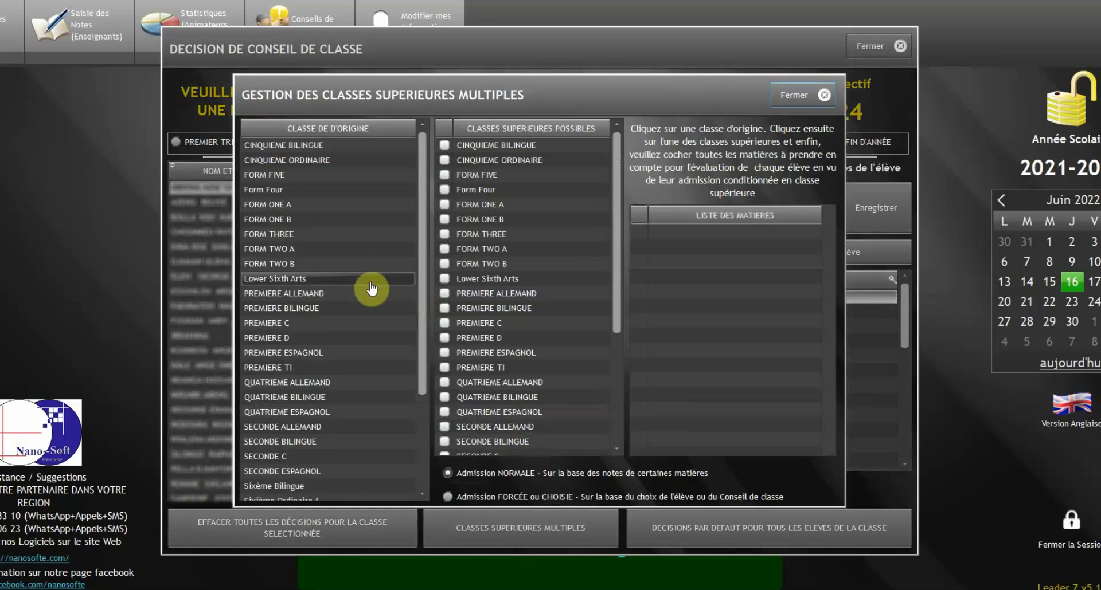
Examine which subjects are ticked for admission from SECONDE C to PREMIERE C, PREMIERE D and PREMIERE TI
click(296, 459)
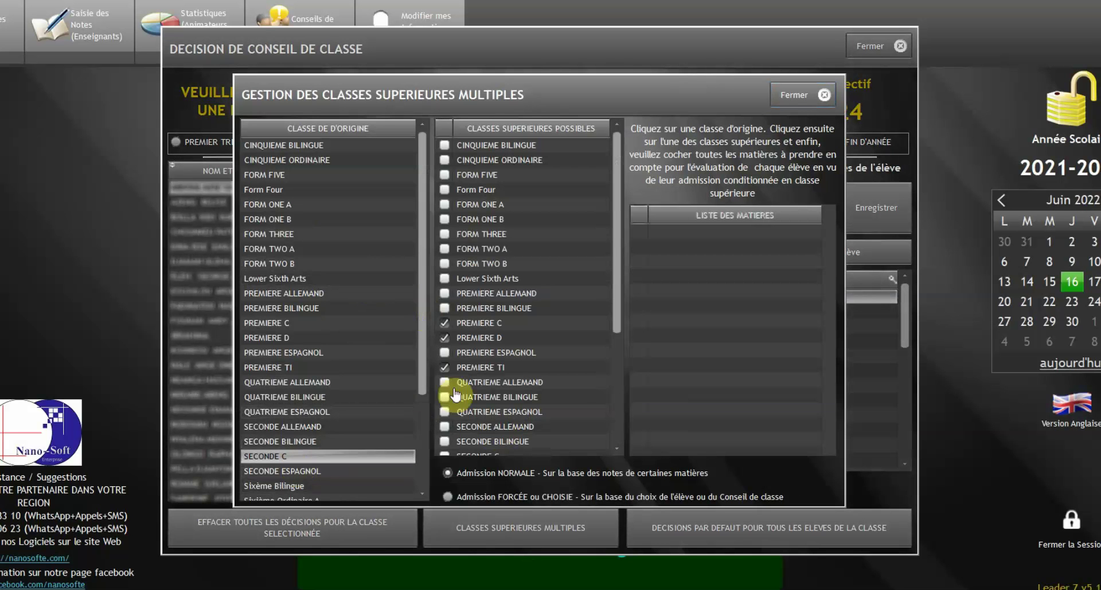
click(488, 328)
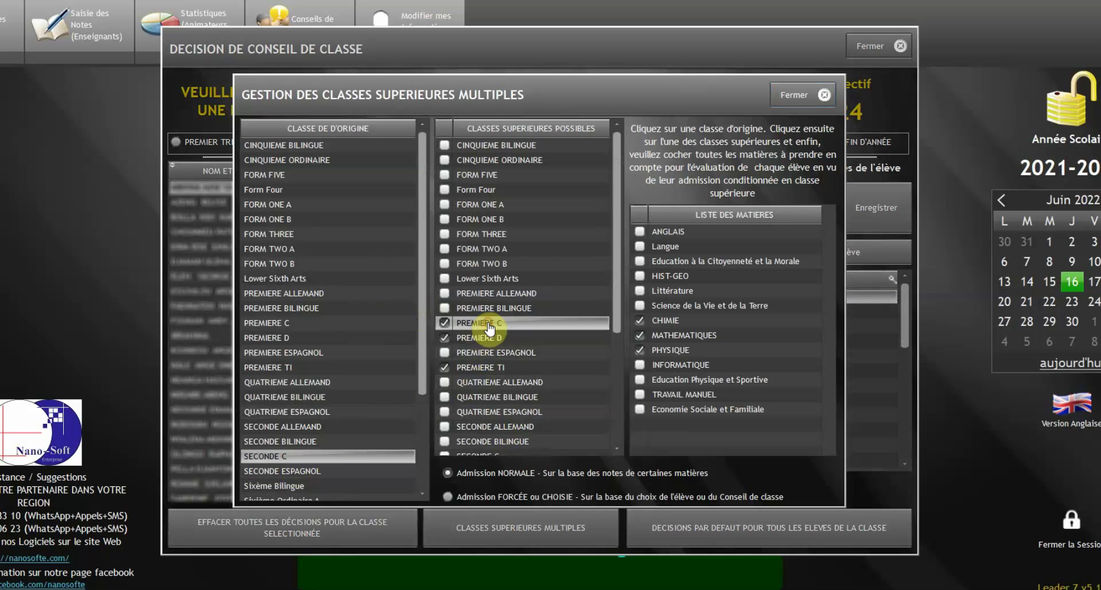
click(521, 339)
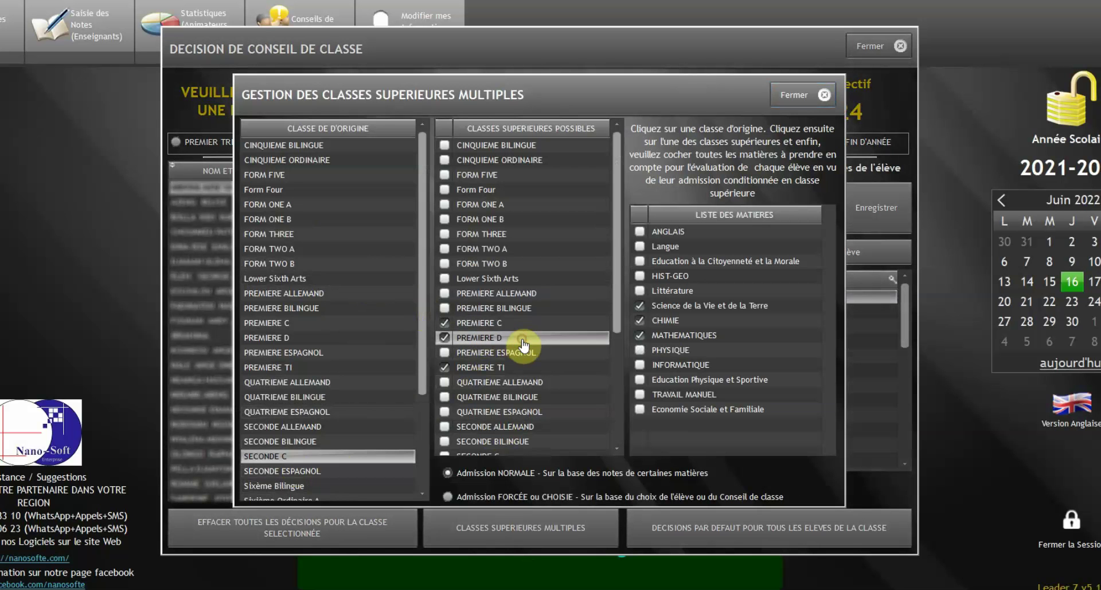
click(508, 368)
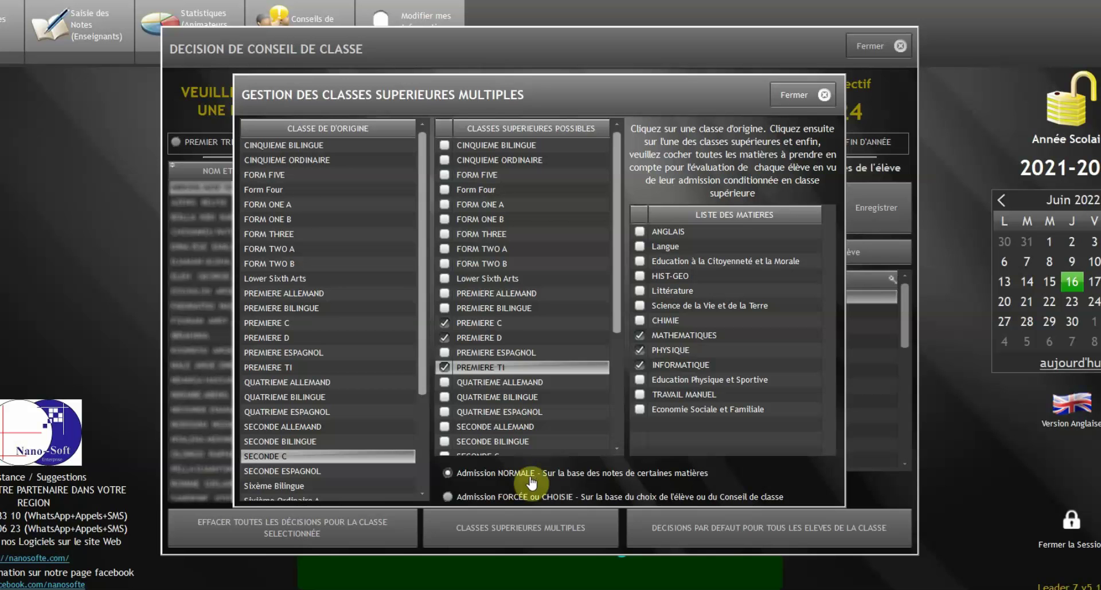
Compare the admission subjects of SECONDE C's three possible higher classes, including INFORMATIQUE for PREMIERE TI and CHIMIE for PREMIERE C
click(492, 324)
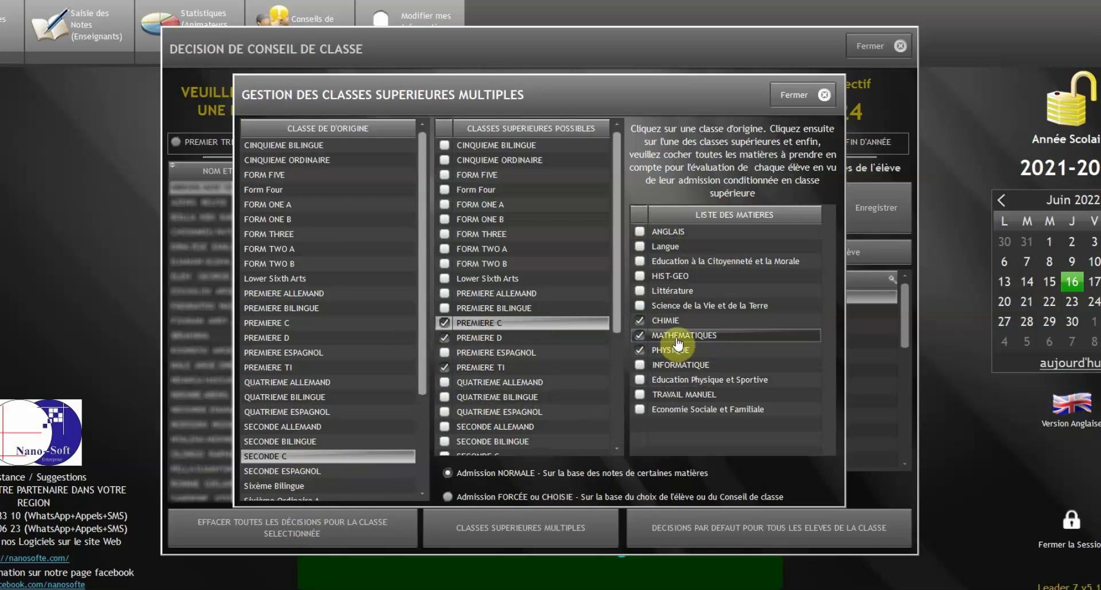
click(519, 339)
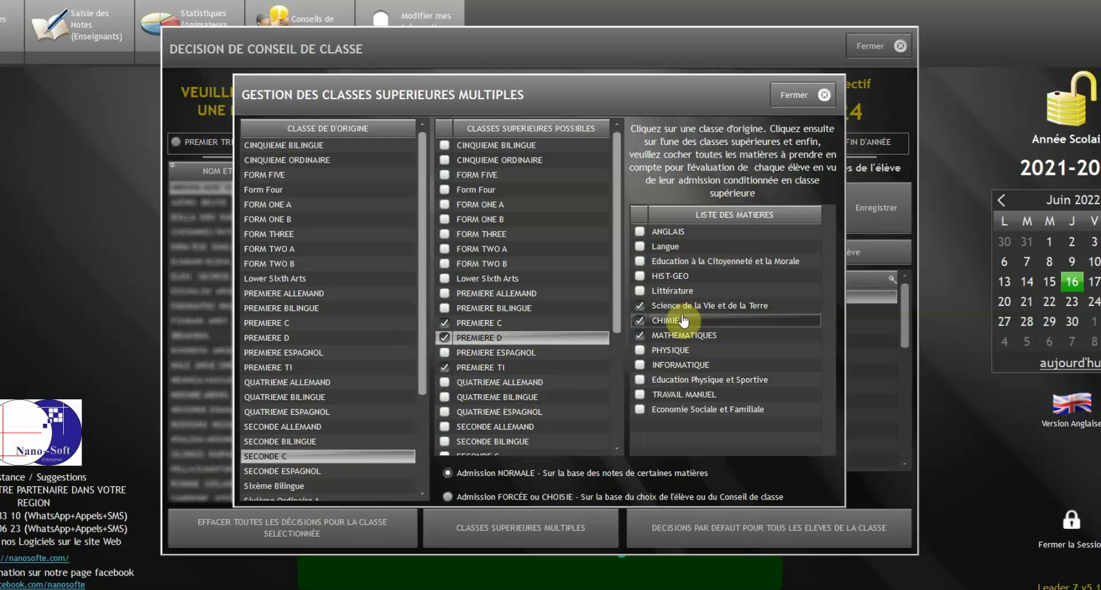
click(520, 367)
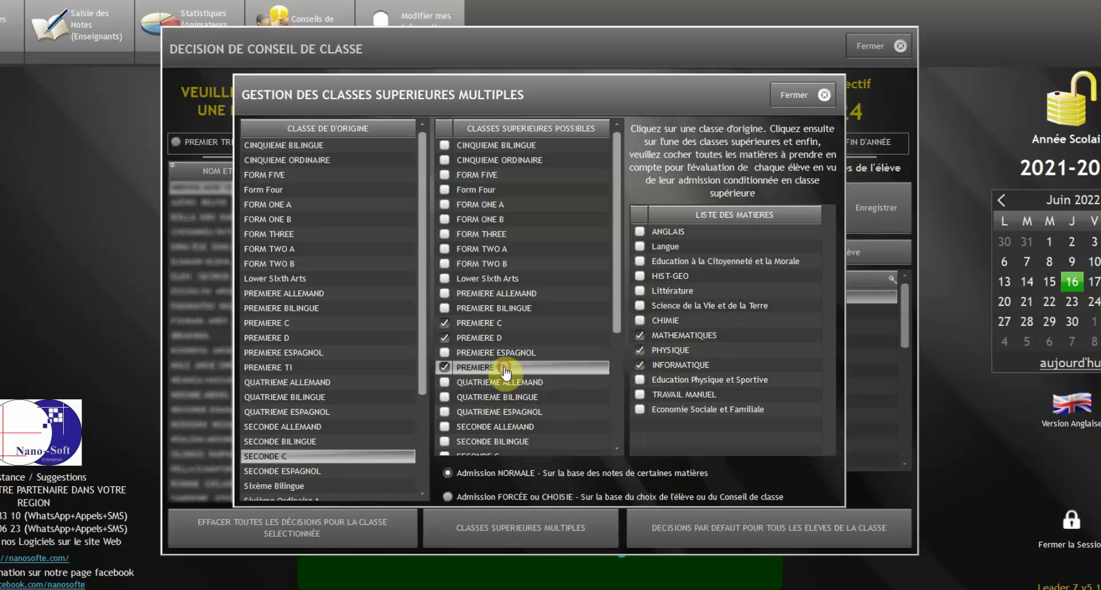
click(700, 371)
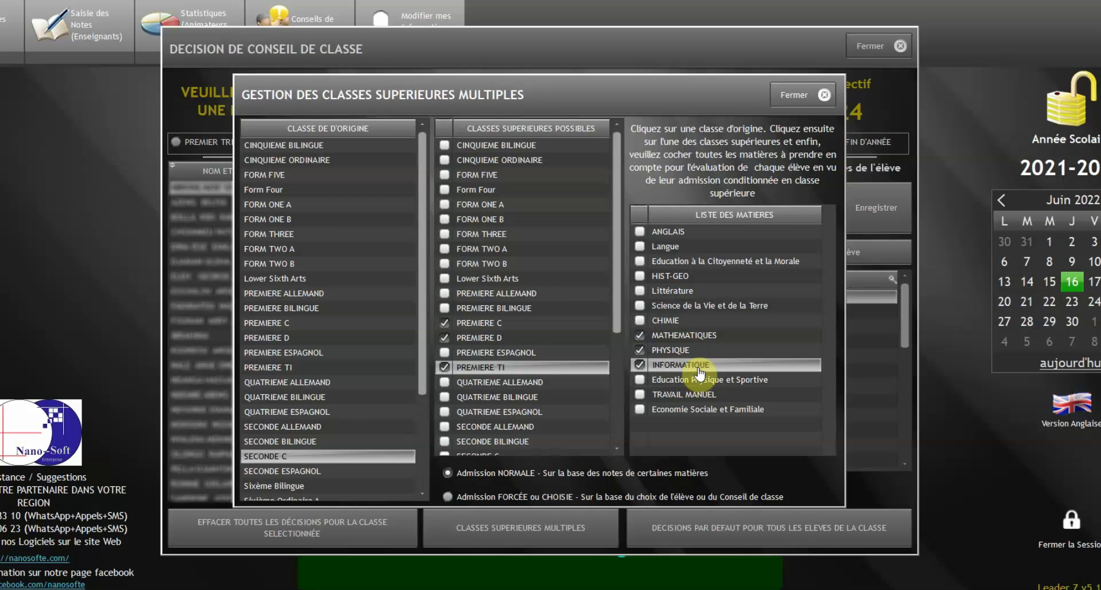
click(523, 326)
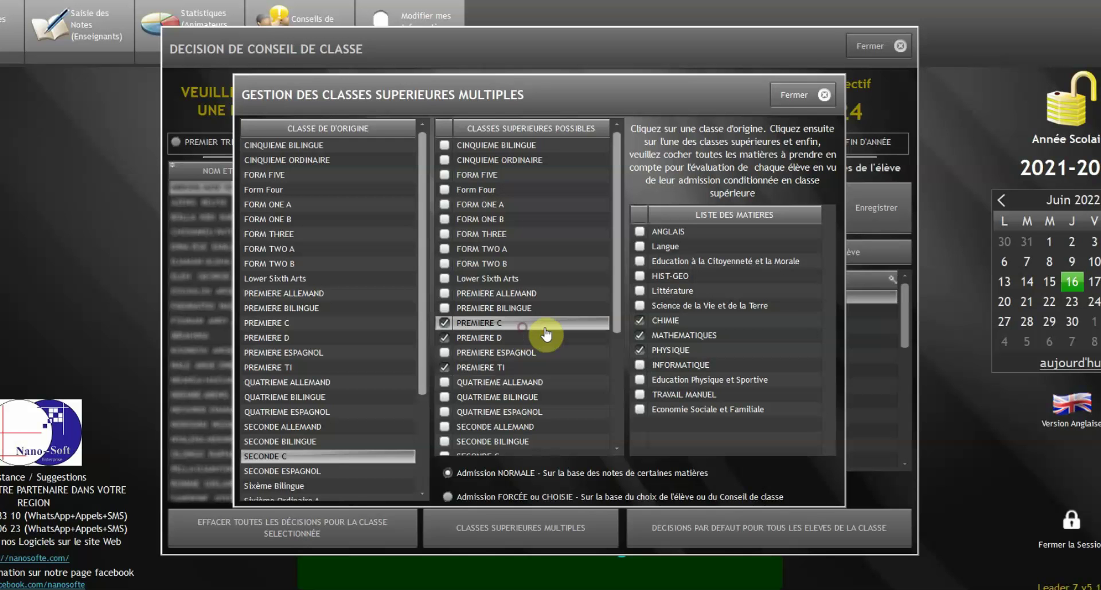
click(687, 325)
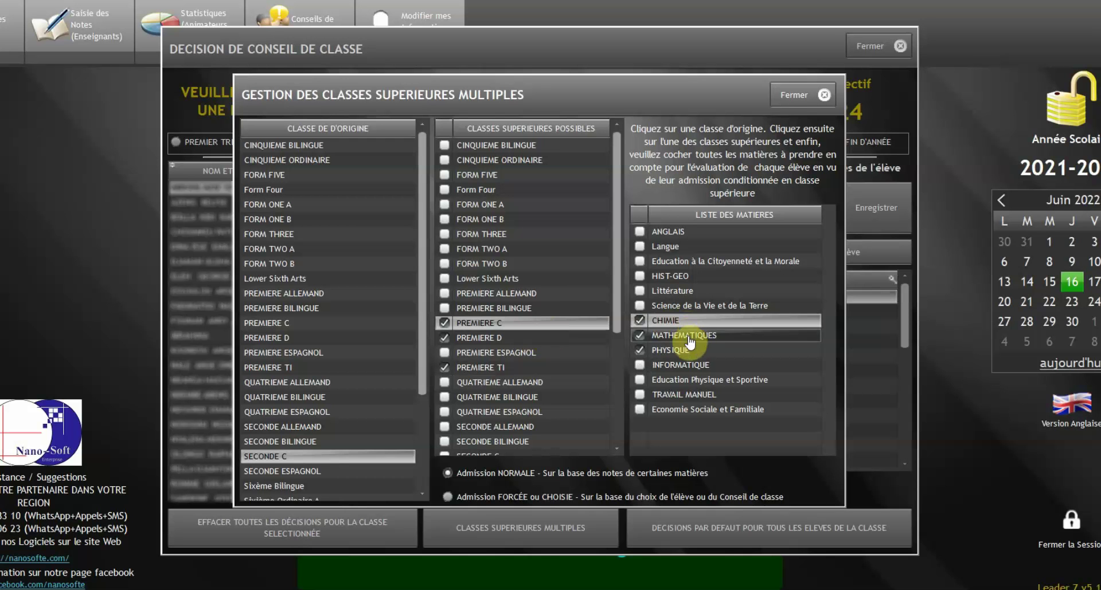
Review the subjects ticked for normal admission from SECONDE C to PREMIERE C, PREMIERE TI and PREMIERE D in turn
click(689, 341)
click(691, 353)
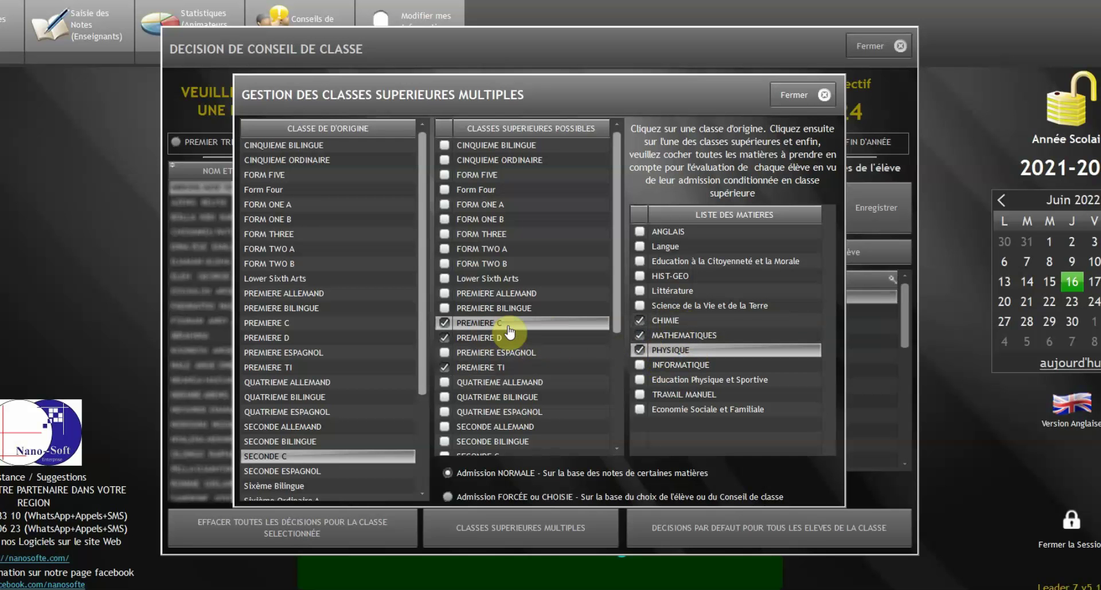
click(500, 367)
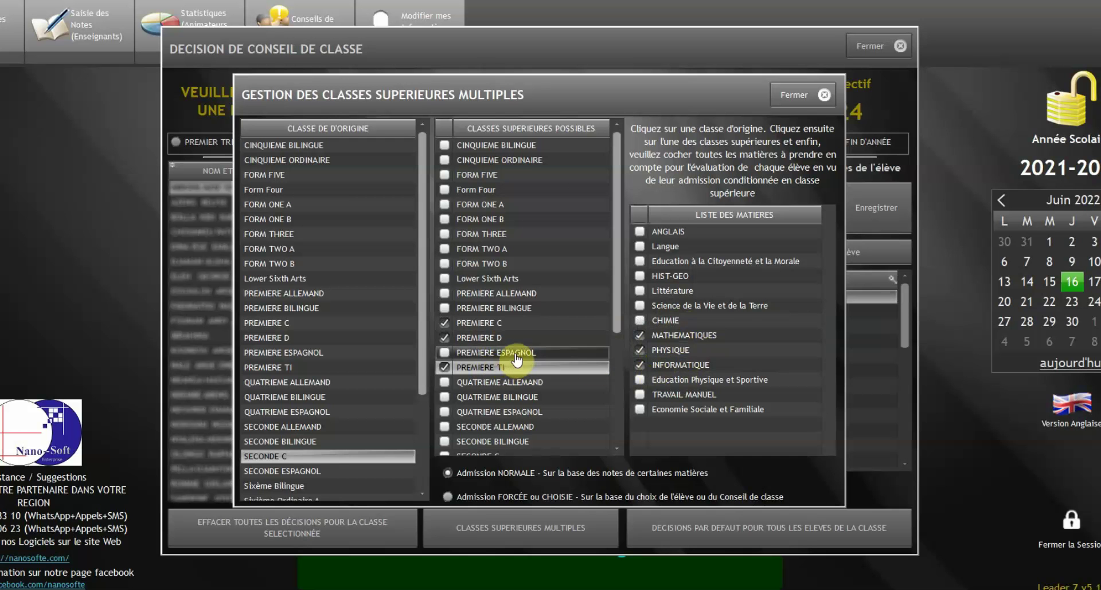
click(487, 338)
click(671, 307)
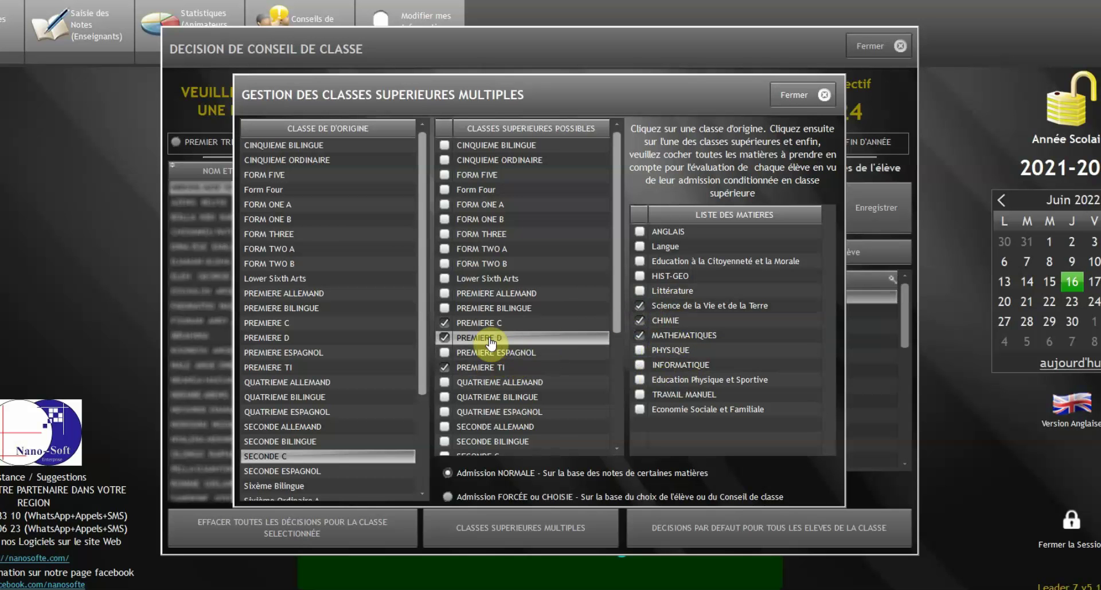
Compare SECONDE C's forced or chosen admission mode, including the student list for PREMIERE C, with its normal admission mode
click(504, 498)
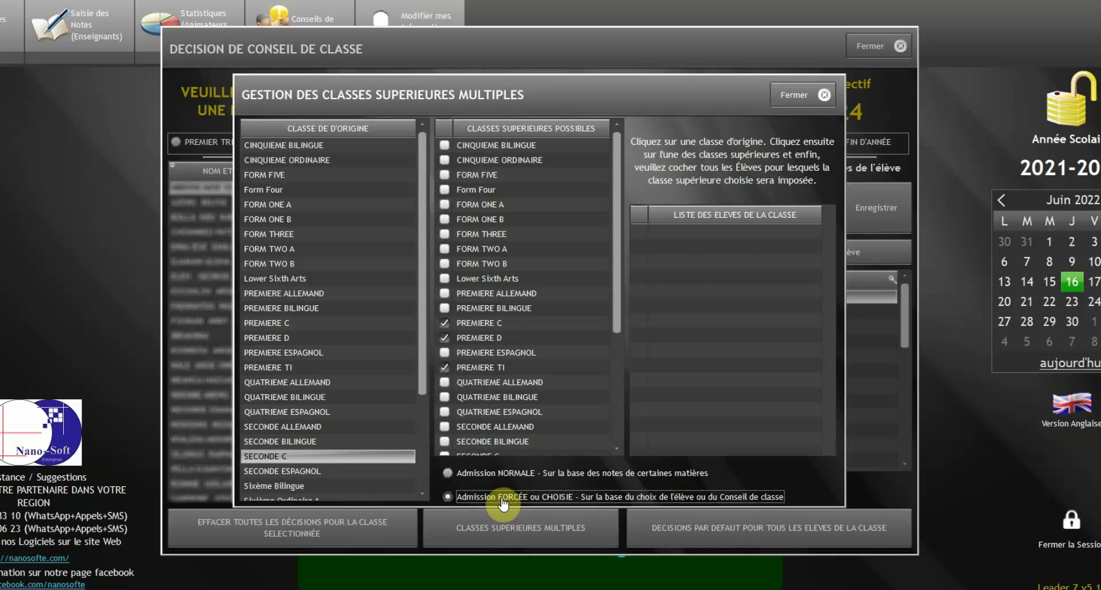
click(502, 324)
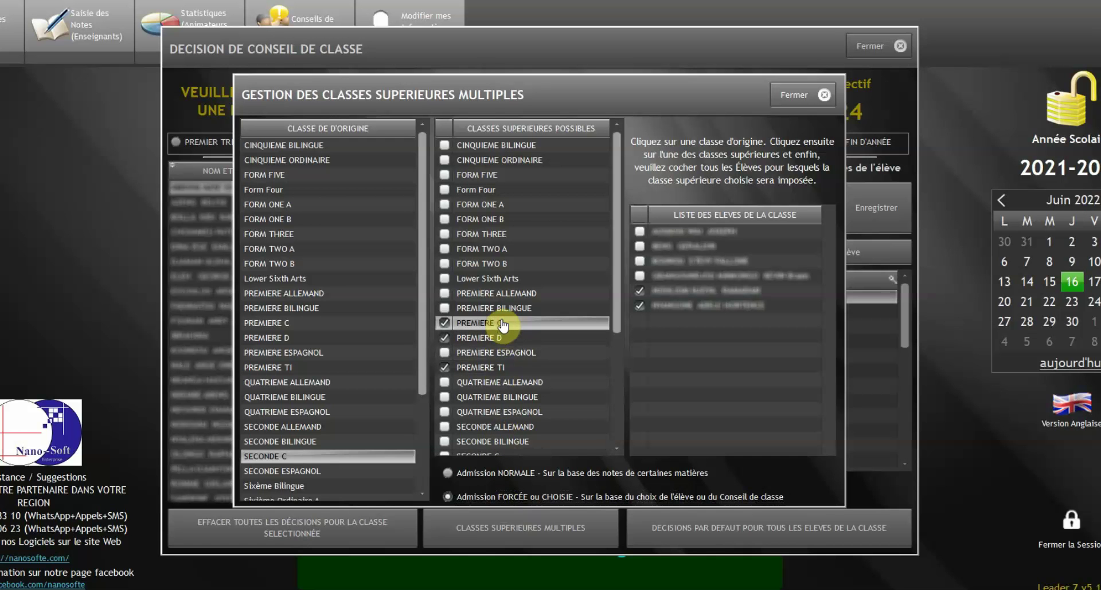
click(515, 499)
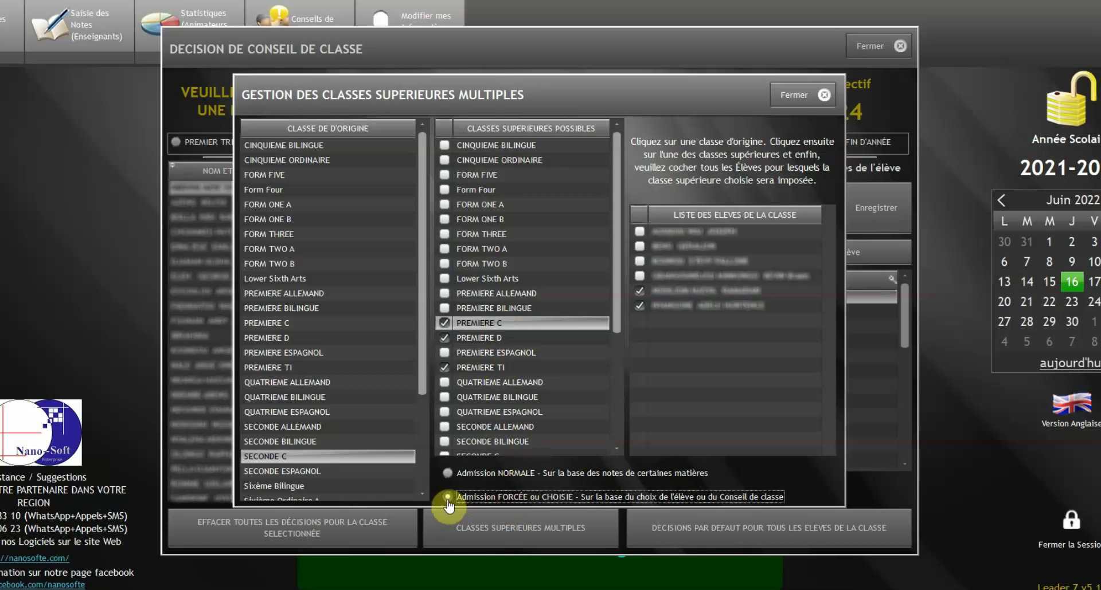
click(476, 477)
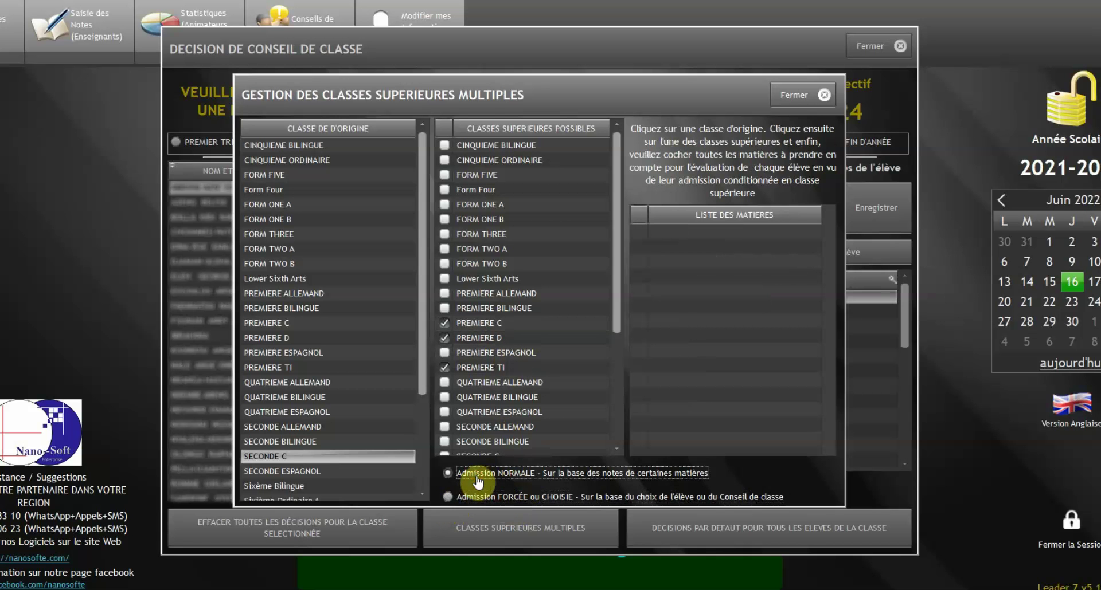
Examine which SECONDE C students are ticked for forced admission to PREMIERE C, PREMIERE D and PREMIERE TI, and close the multiple higher classes settings
click(482, 497)
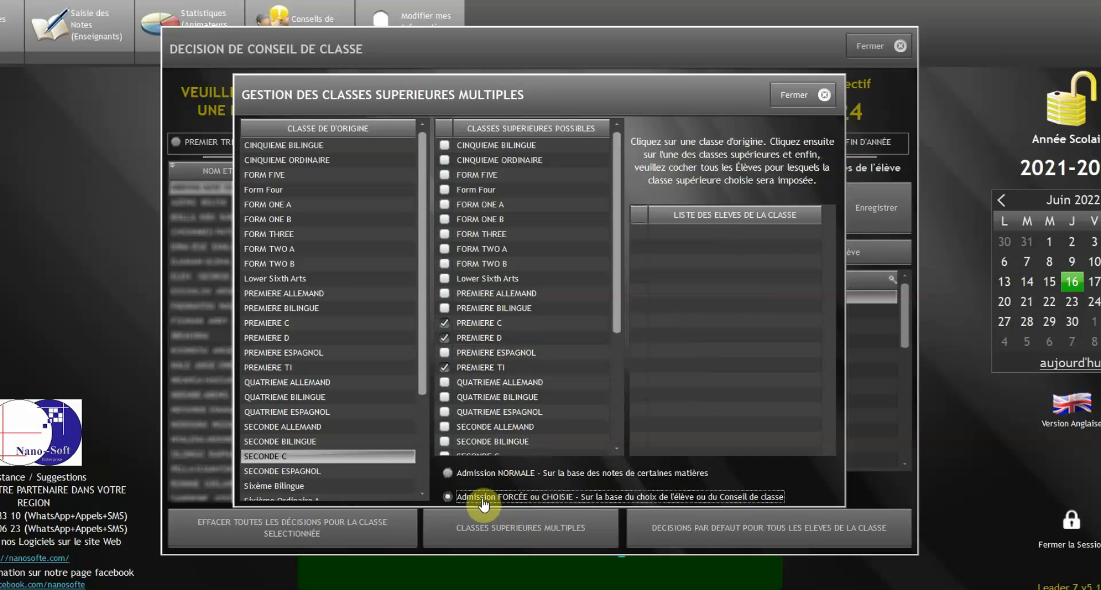
click(491, 328)
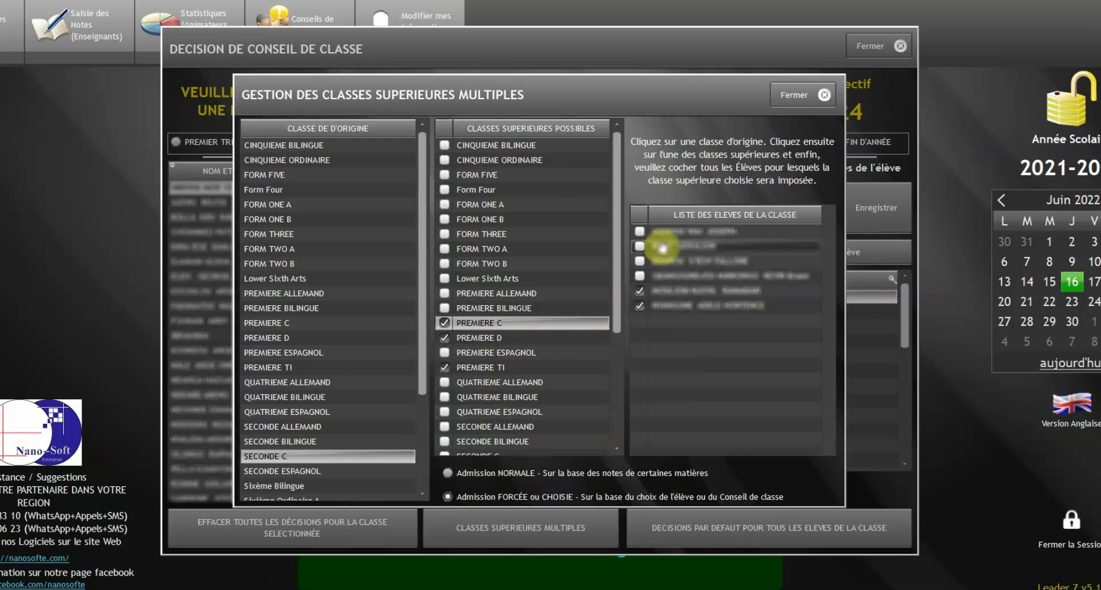
click(640, 306)
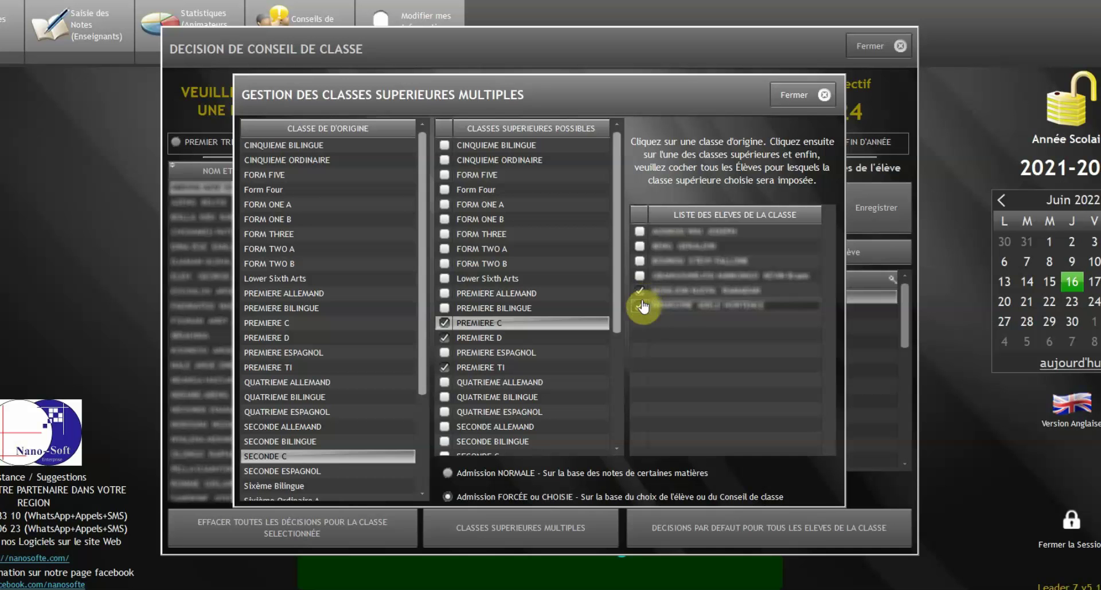
click(491, 339)
click(639, 276)
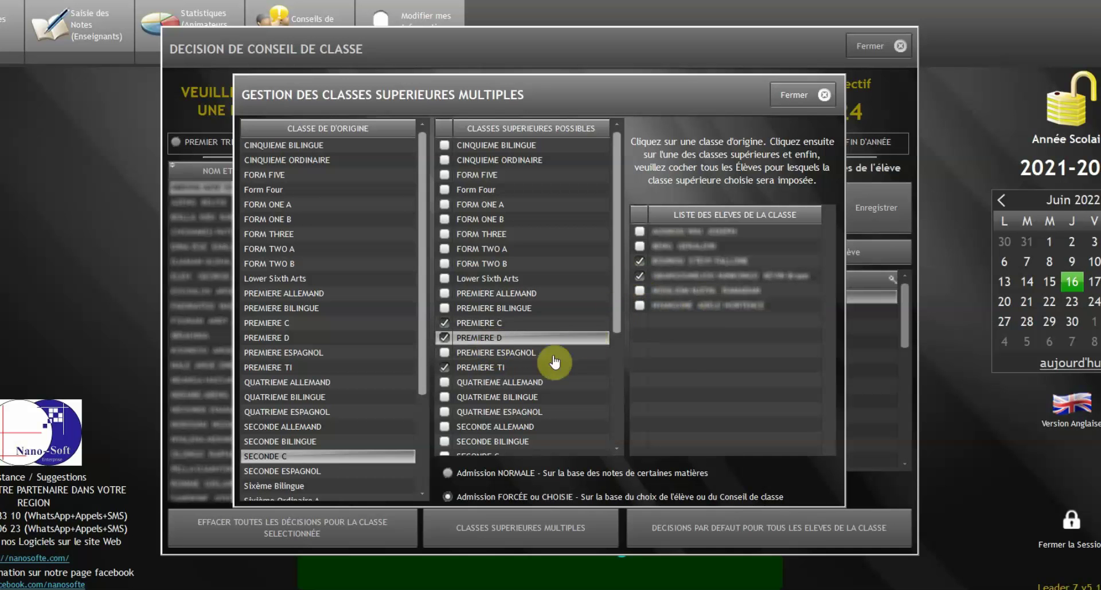
click(508, 369)
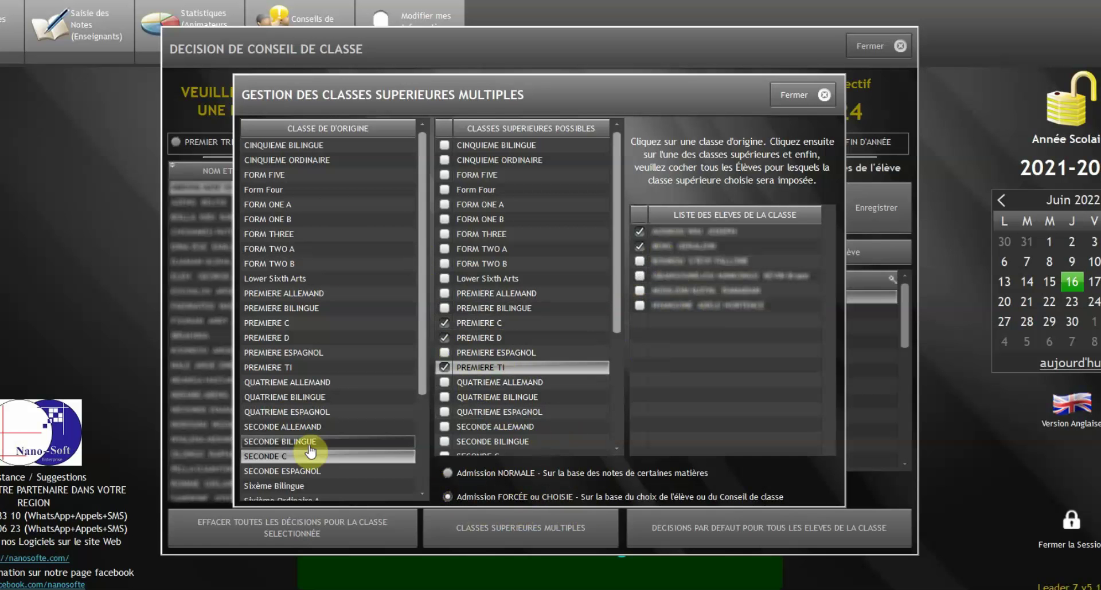
click(325, 328)
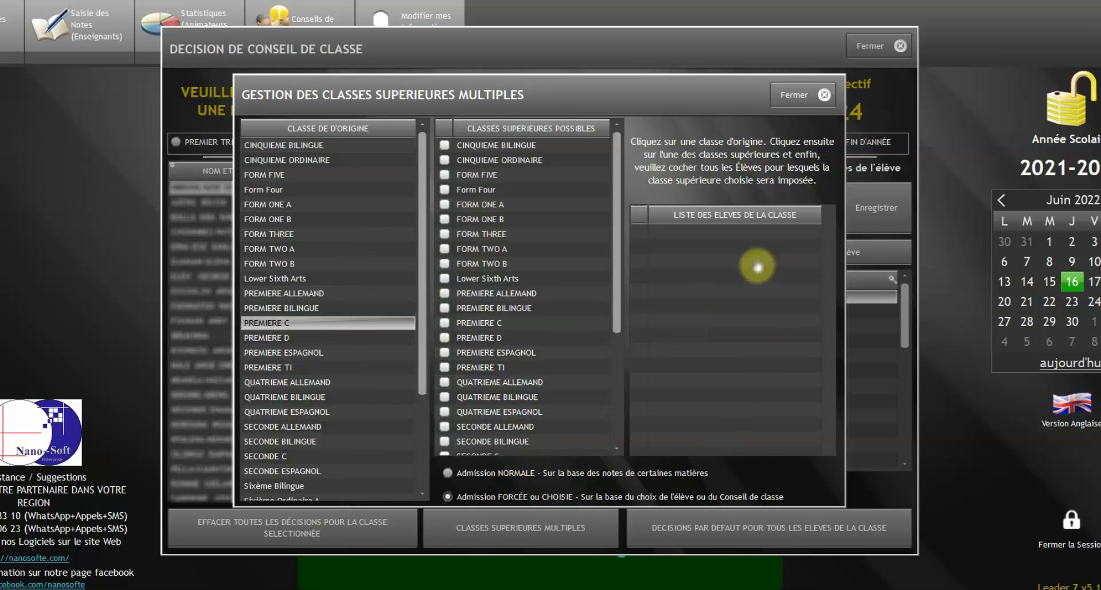
click(804, 107)
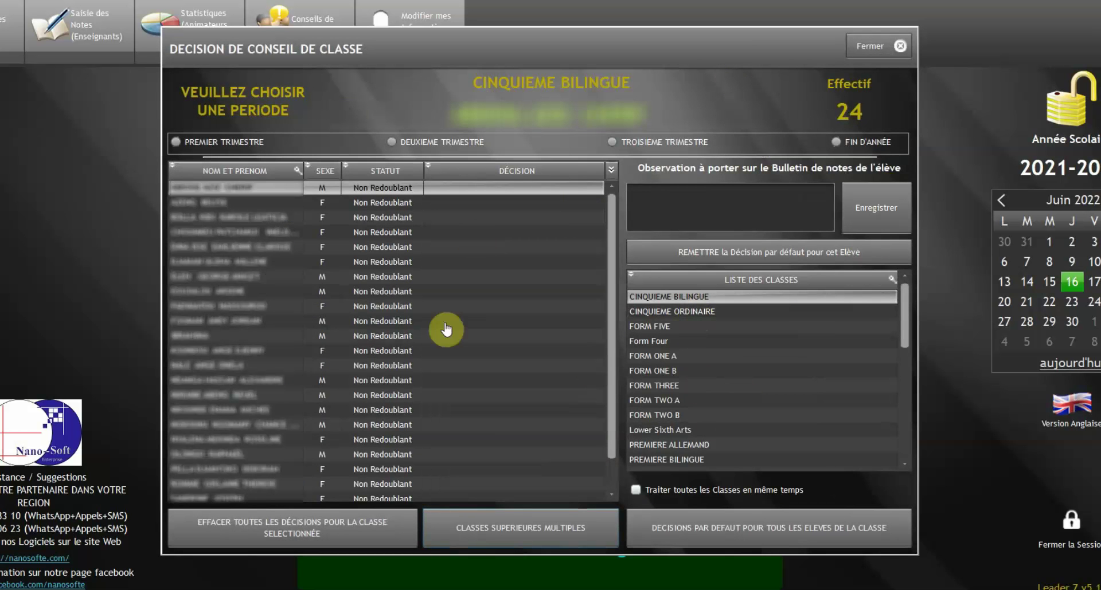
Apply the default end-of-year (FIN D'ANNÉE) decisions to all students, processing all classes at the same time
click(853, 148)
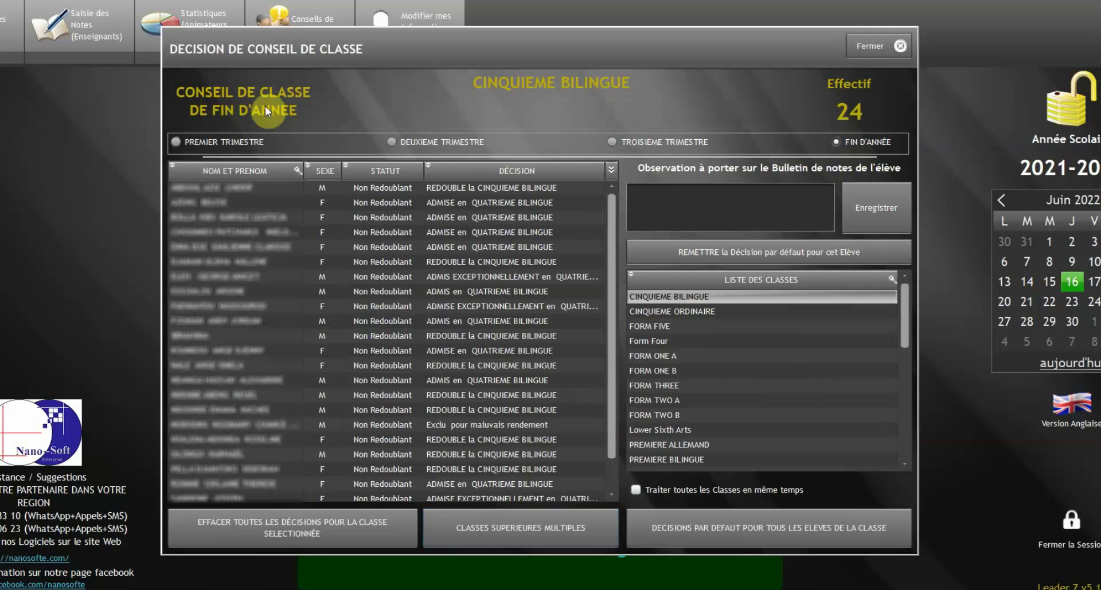
click(636, 492)
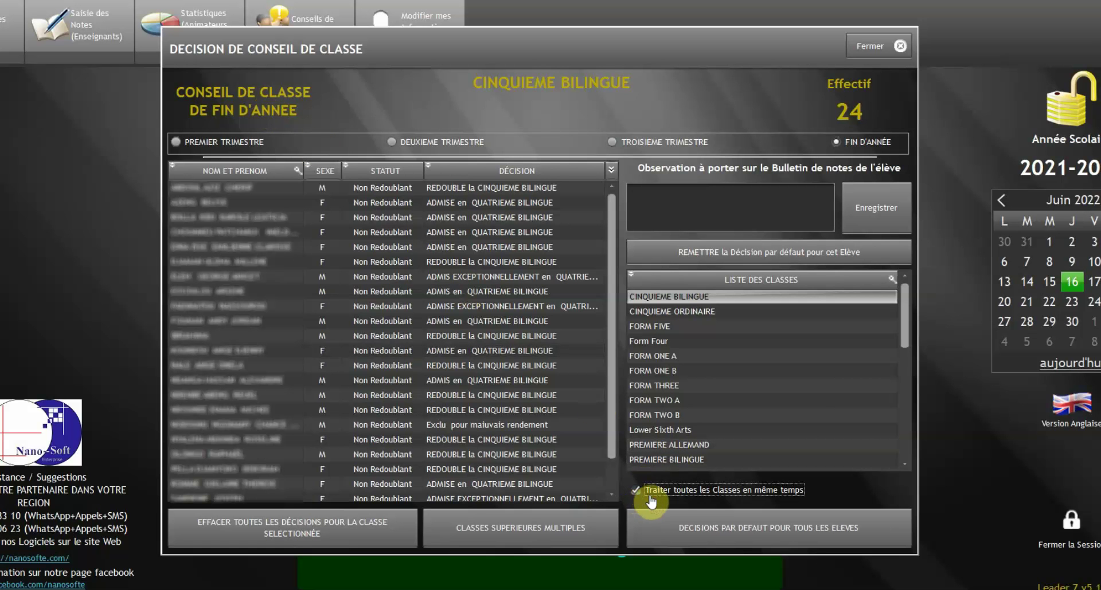
click(735, 542)
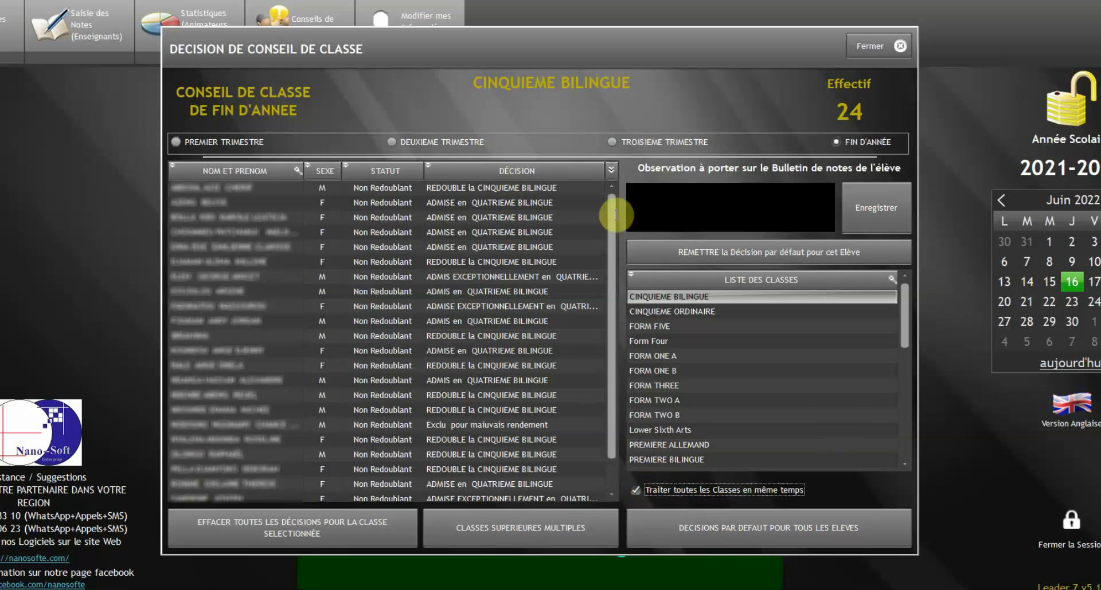
Review individual decisions in CINQUIEME BILINGUE and save the third student's report card observation as ADMISE en QUATRIEME BILINGUE
click(524, 351)
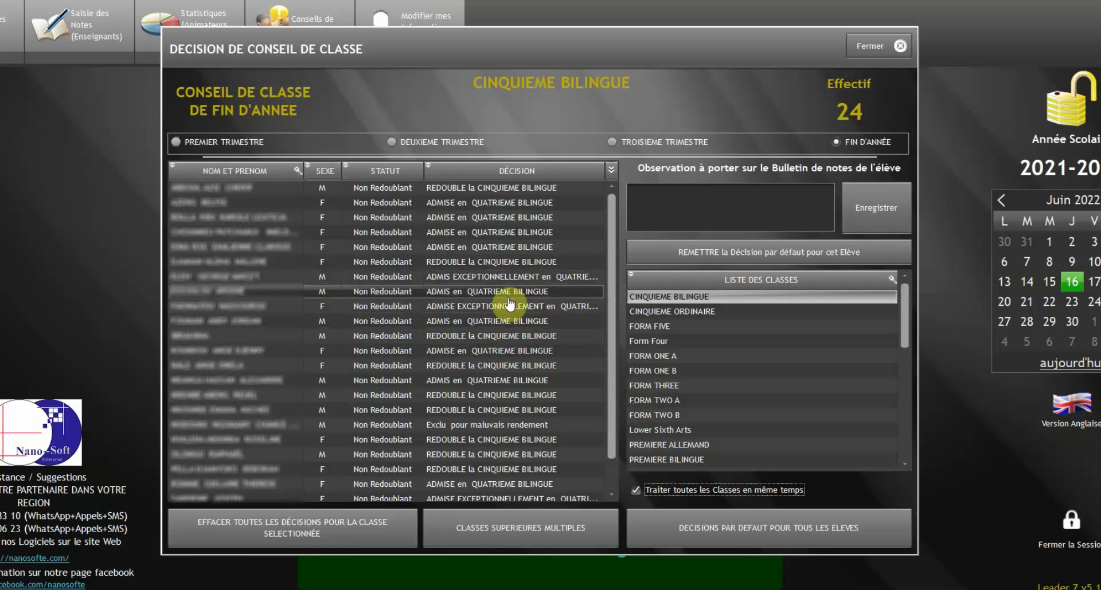
click(506, 334)
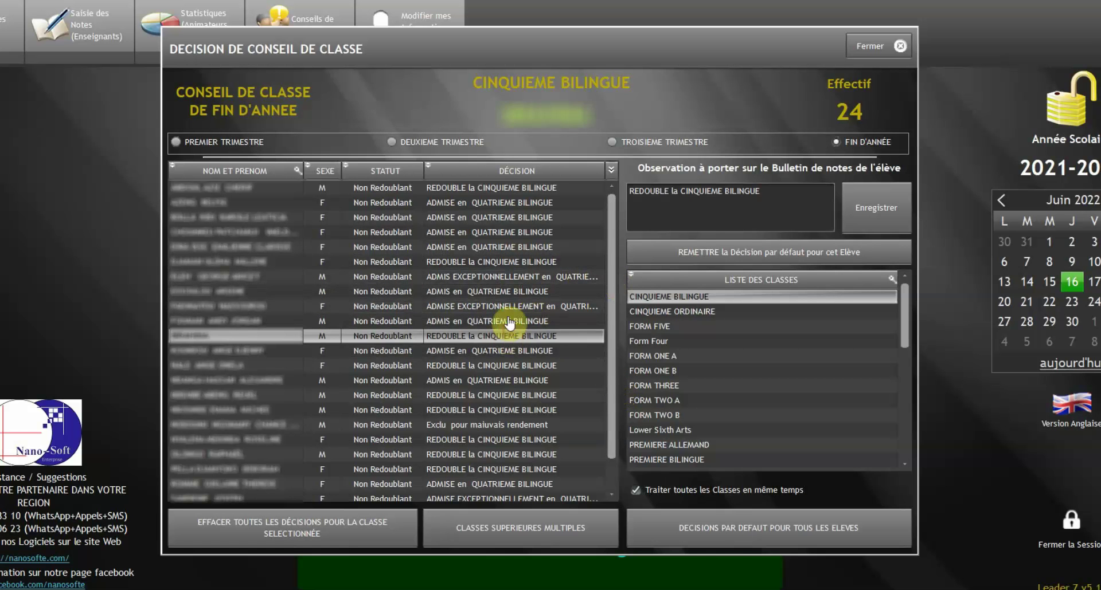
click(455, 205)
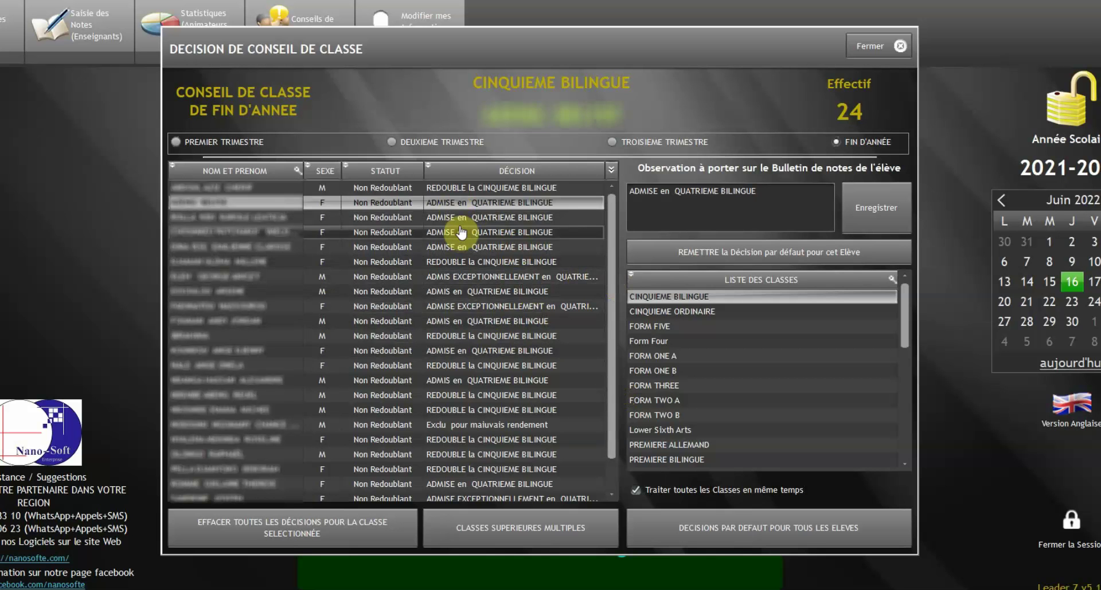
click(462, 223)
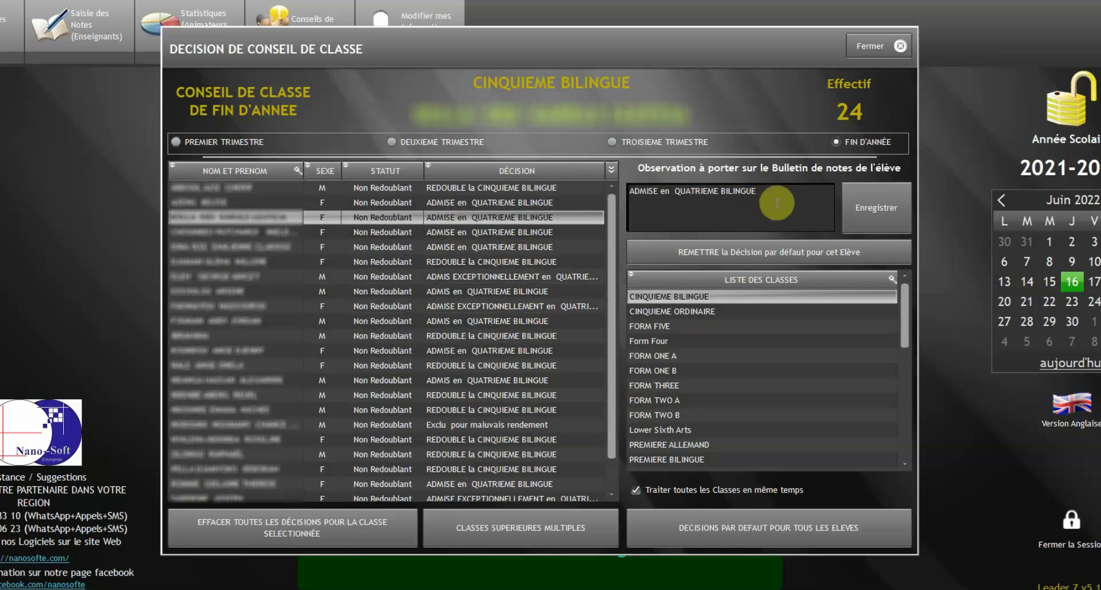
click(800, 199)
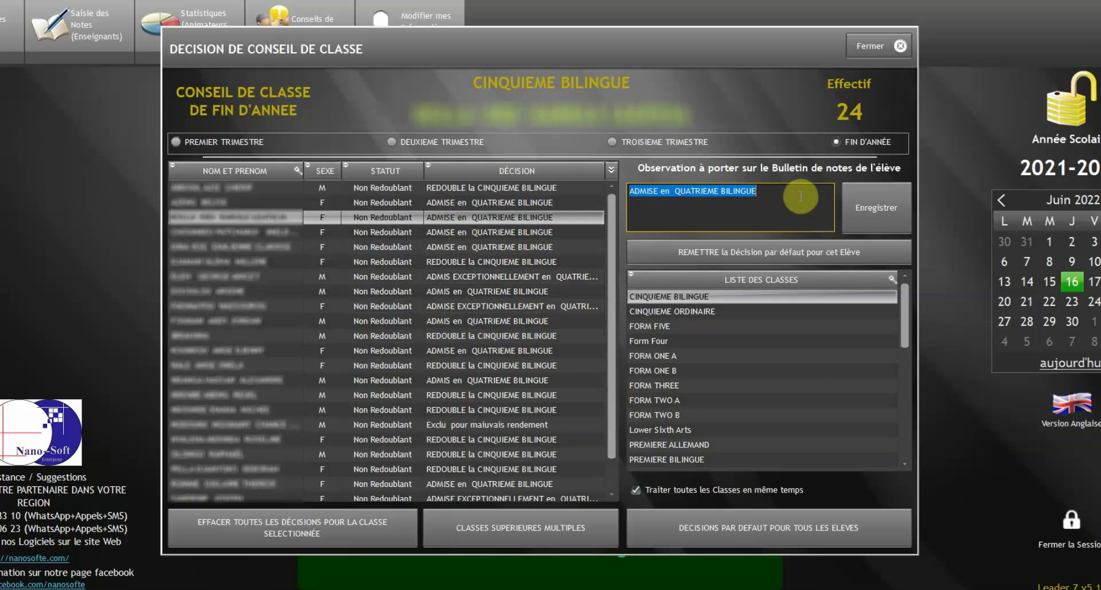
click(896, 220)
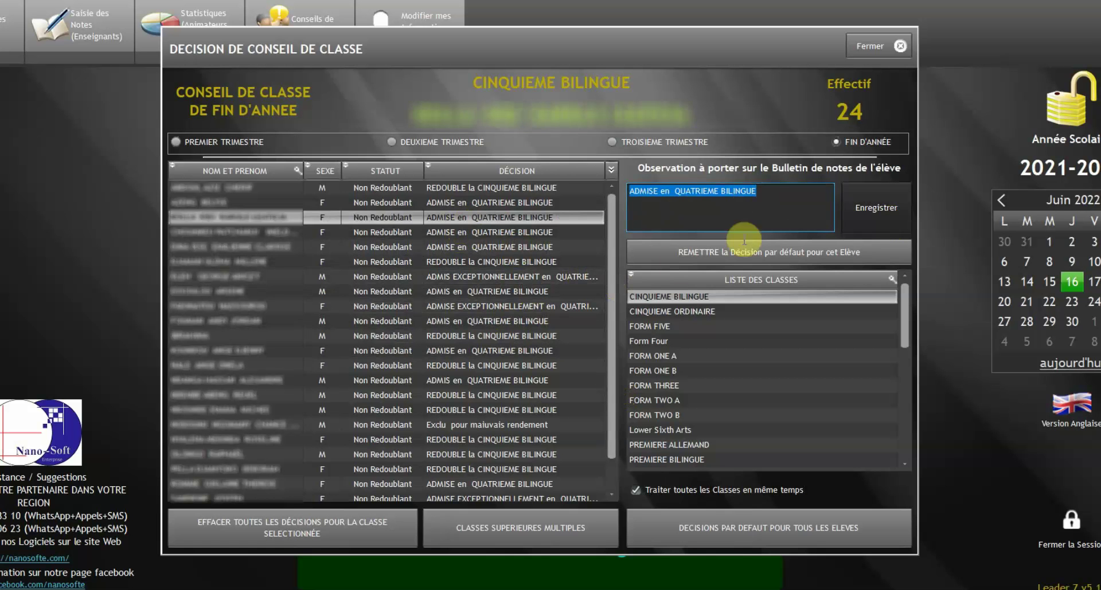
Save the observation REDOUBLE la CINQUIEME BILINGUE for the fifteenth student after checking other students' decisions, and close the class council decisions
click(553, 295)
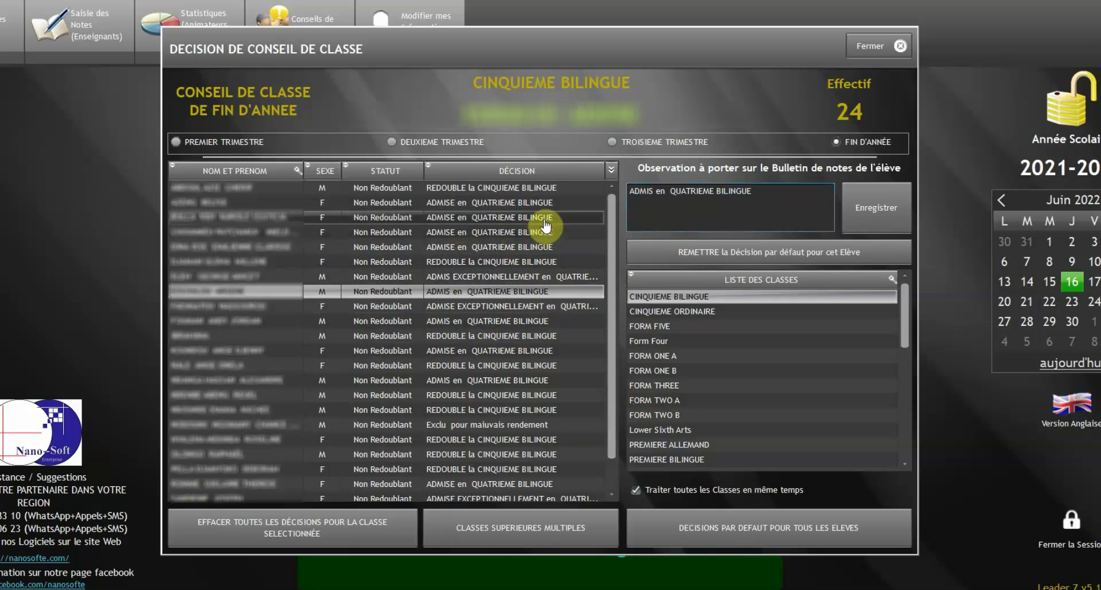
click(545, 350)
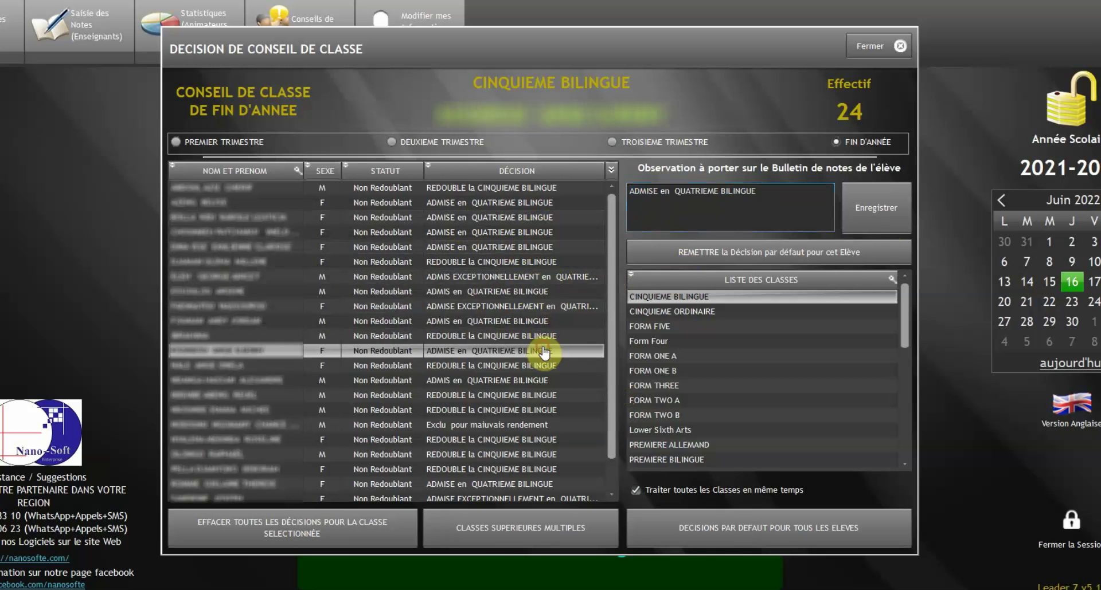
click(768, 192)
click(527, 400)
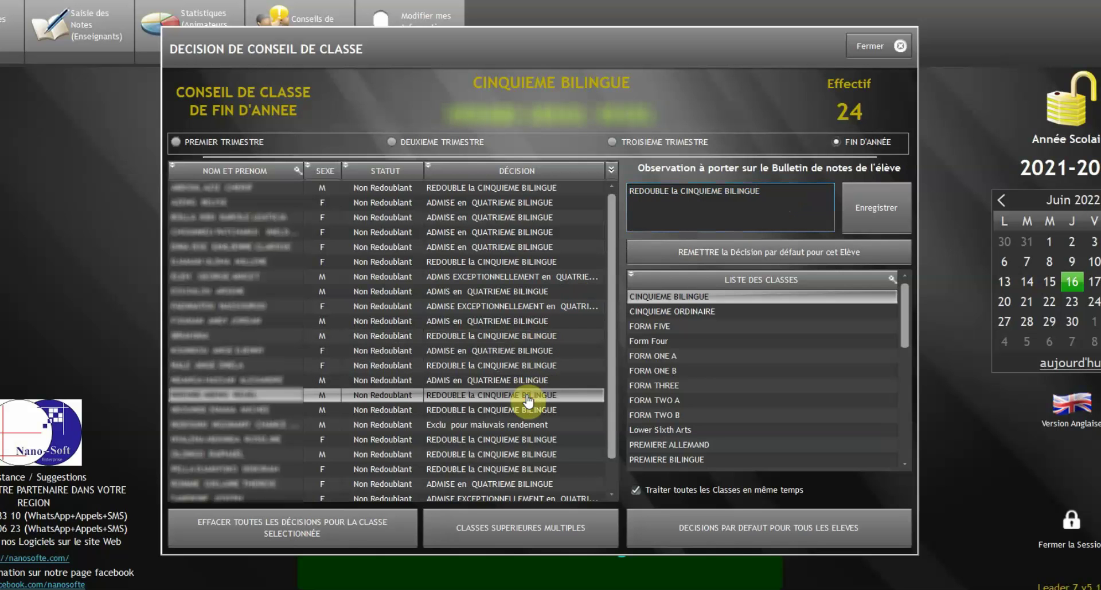
click(778, 193)
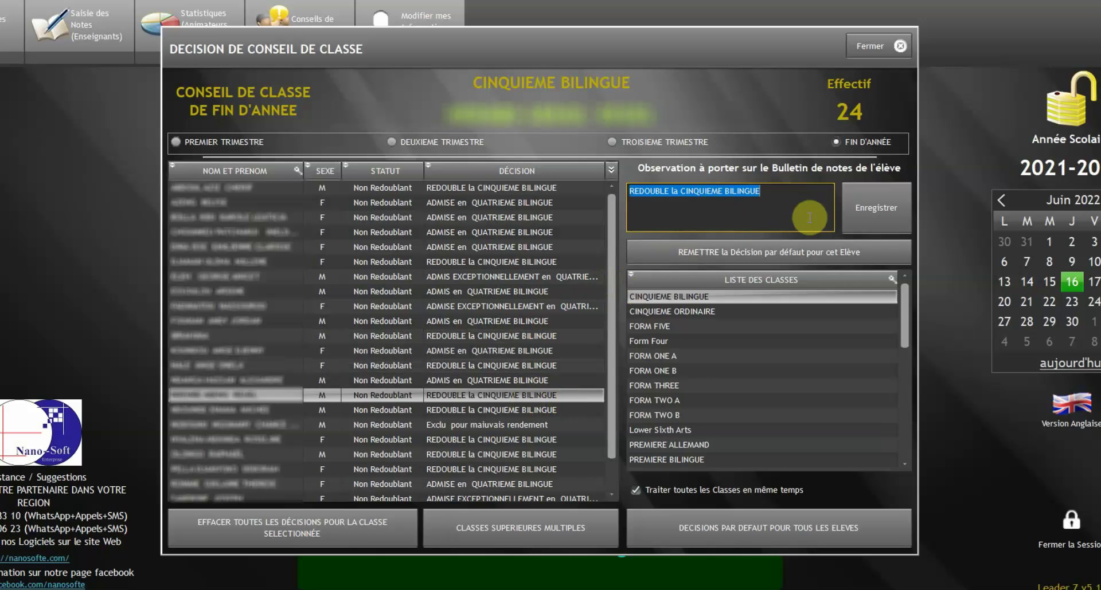
click(885, 222)
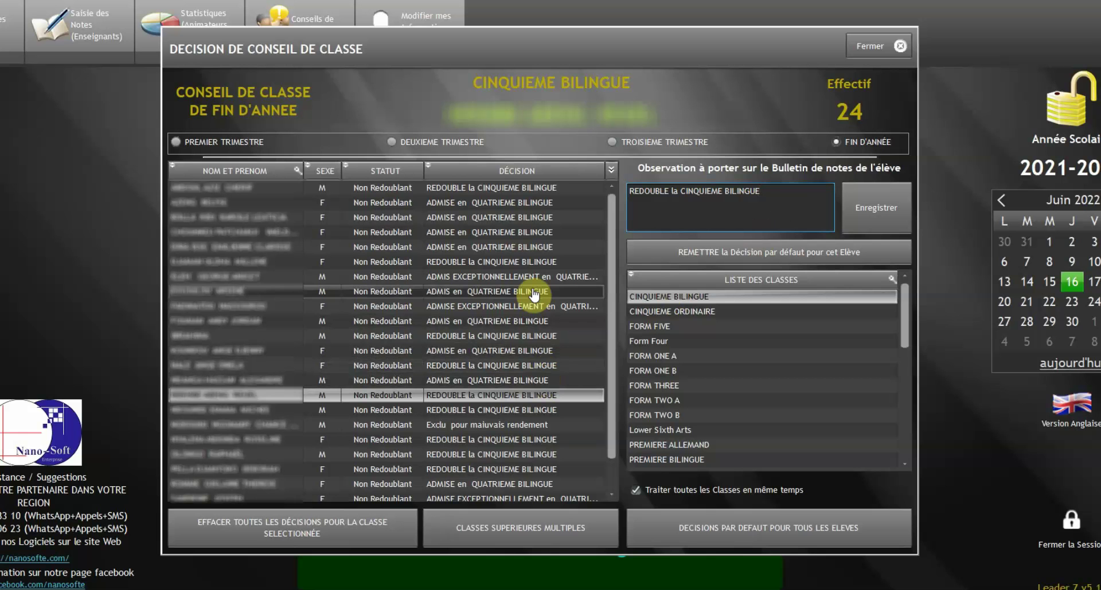
click(872, 54)
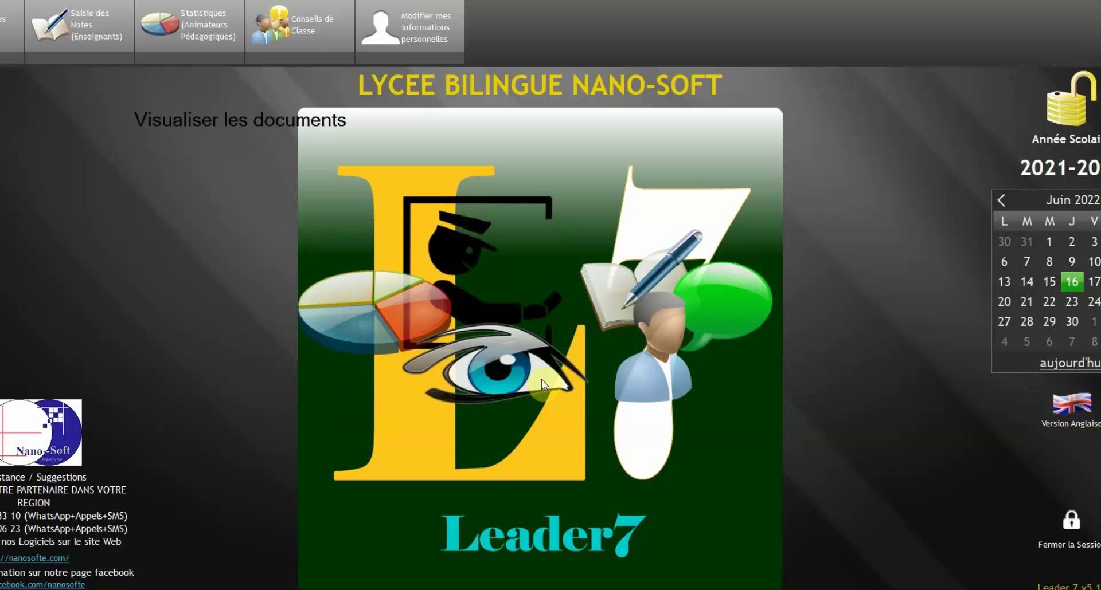
View the print monitor's option for next year's provisional lists (Listes PROVISOIRES pour l'année PROCHAINE) and close the monitor
click(501, 369)
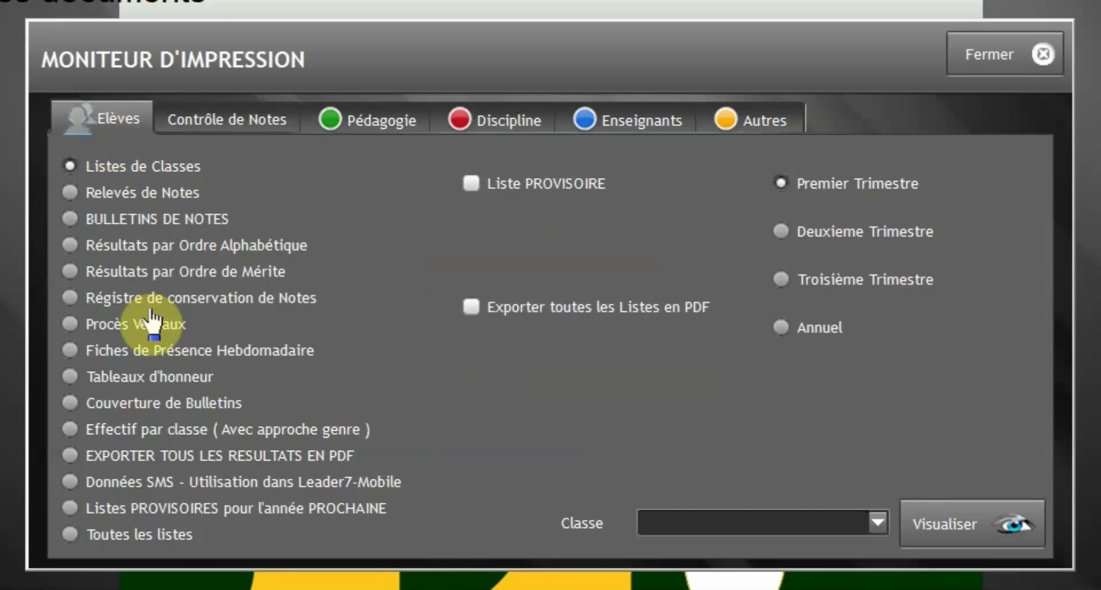
click(194, 510)
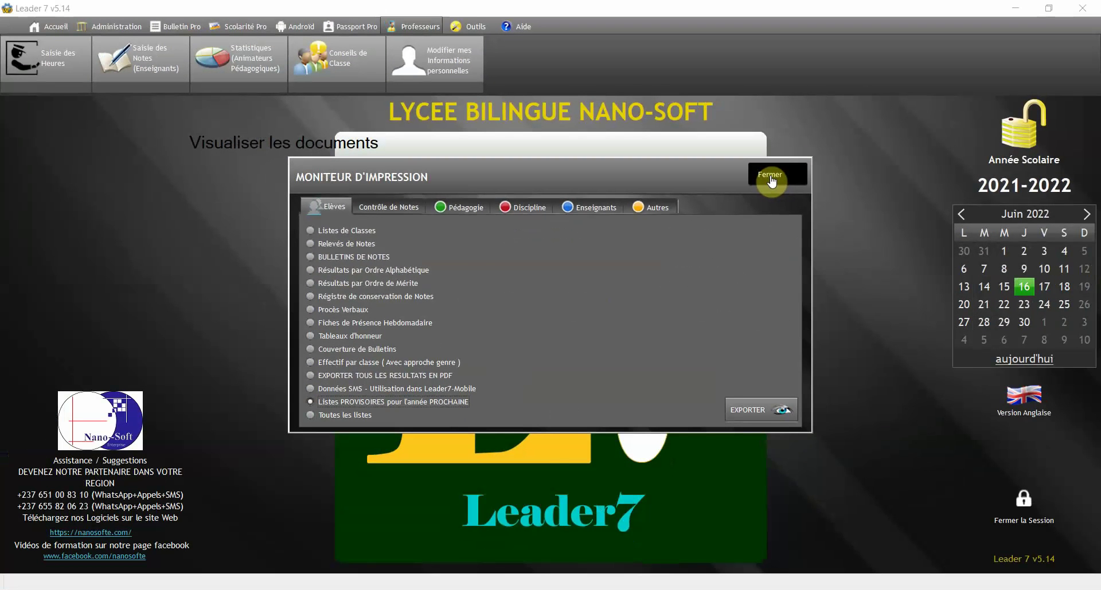
click(772, 182)
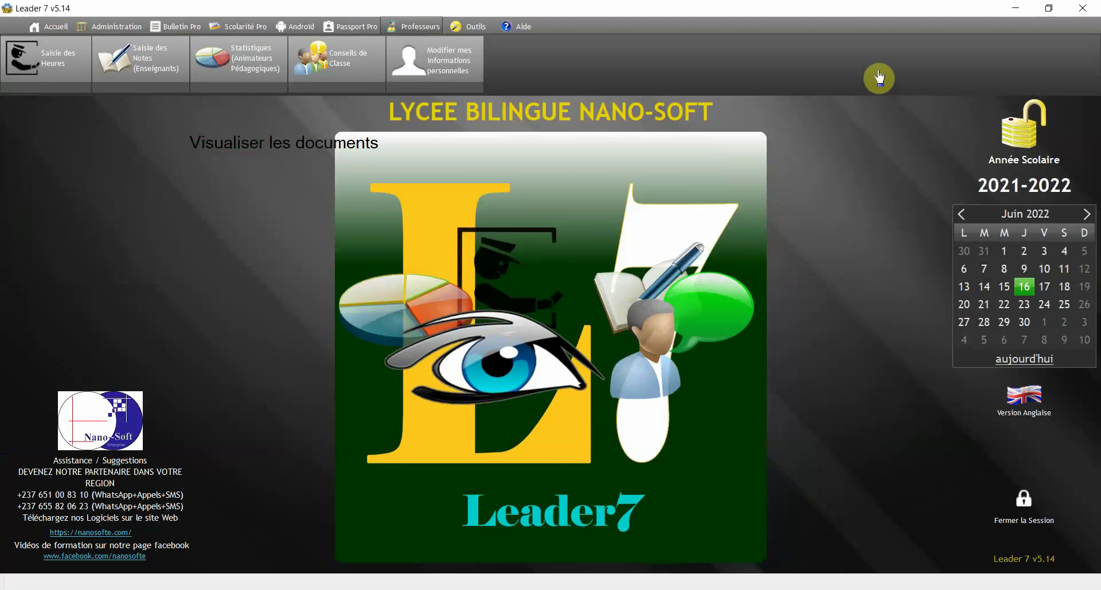